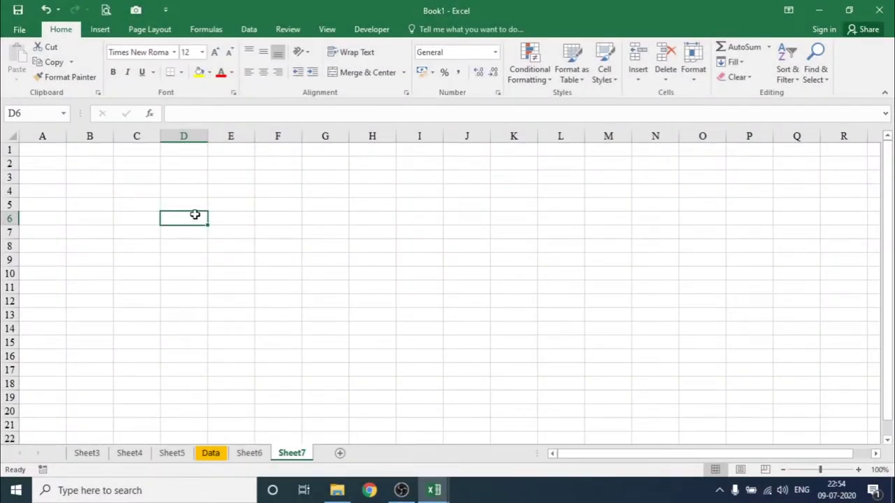
# - Demonstrate selecting a single cell, a block of cells, column C, row 5 and cell C5
pyautogui.click(189, 203)
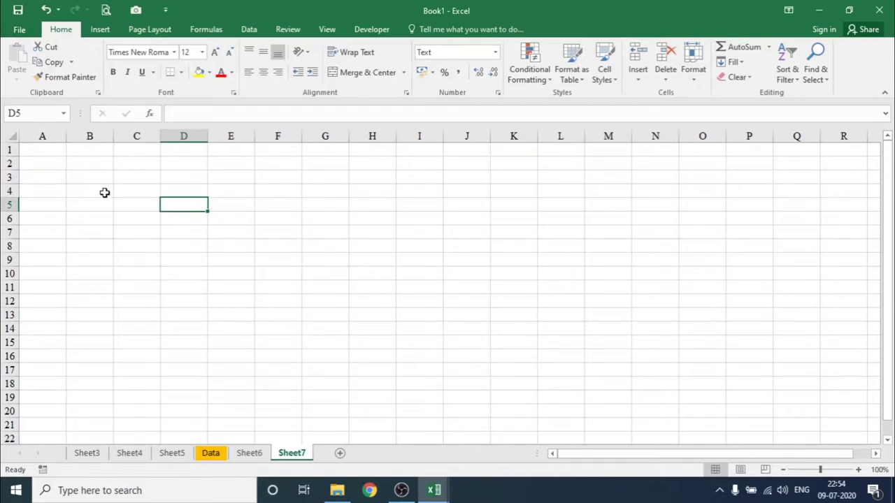
pyautogui.moveTo(36, 148)
pyautogui.mouseDown()
pyautogui.moveTo(512, 346)
pyautogui.moveTo(657, 371)
pyautogui.mouseUp()
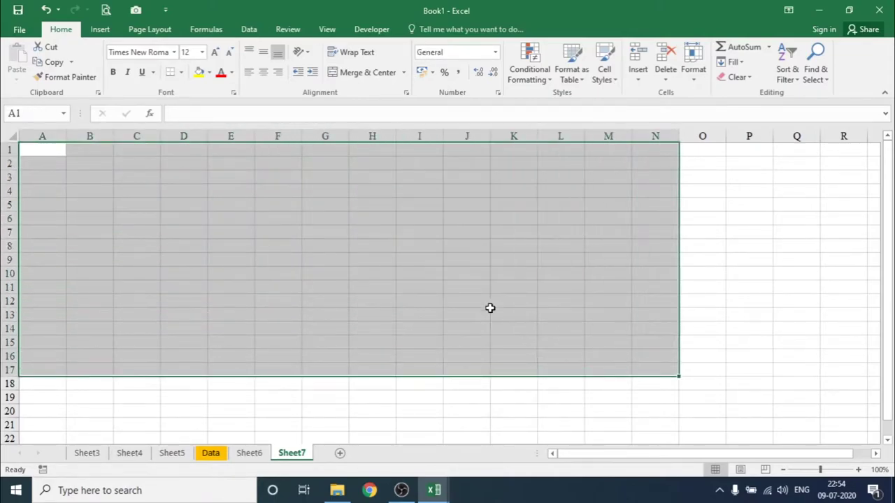
pyautogui.click(300, 246)
pyautogui.click(143, 134)
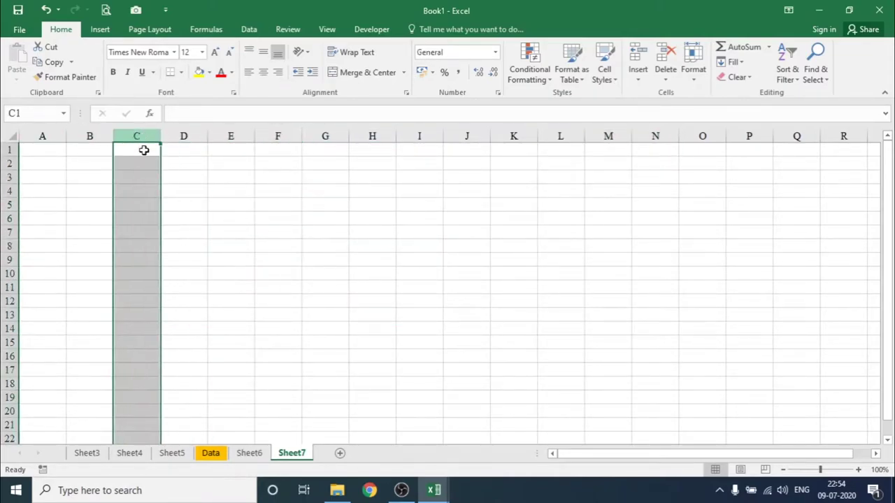
pyautogui.click(9, 204)
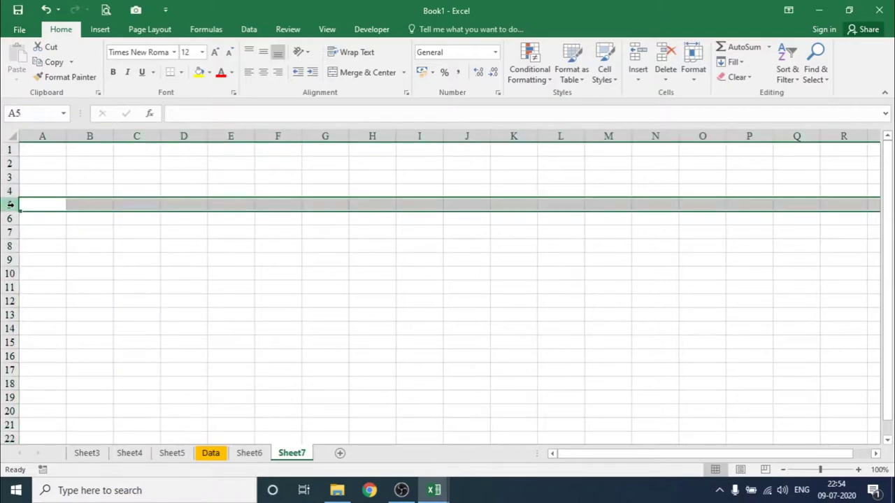
pyautogui.click(134, 206)
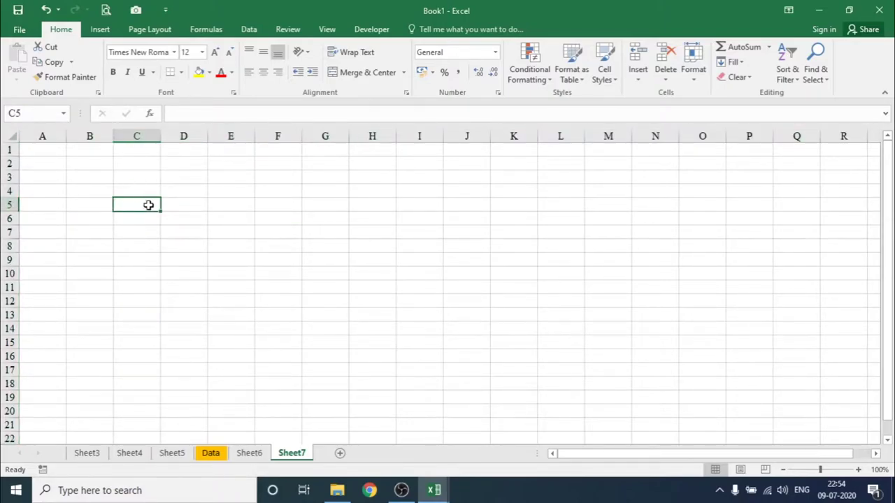
# - Enter a person's name in cell D6
pyautogui.click(182, 215)
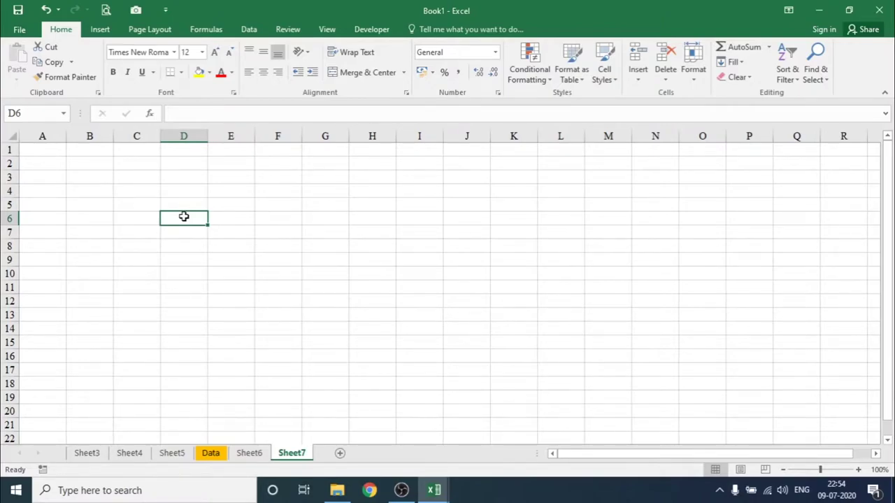
pyautogui.write('Premana')
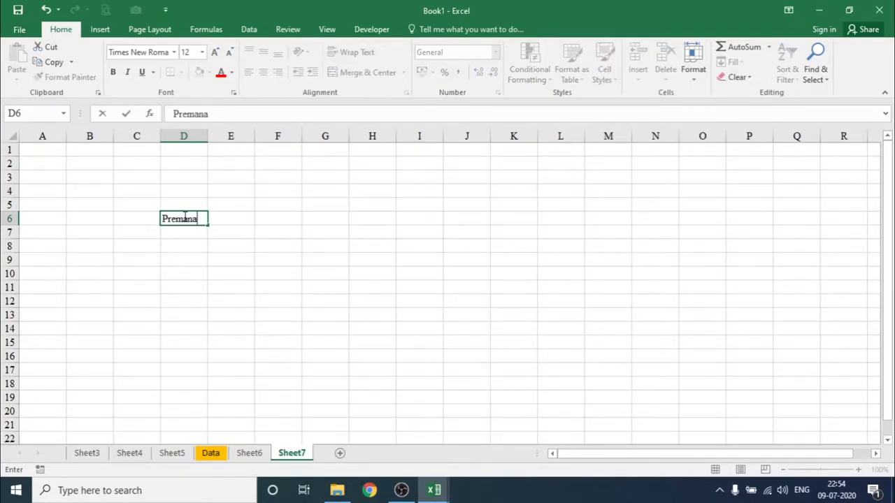
pyautogui.write('nd')
pyautogui.press('Tab')
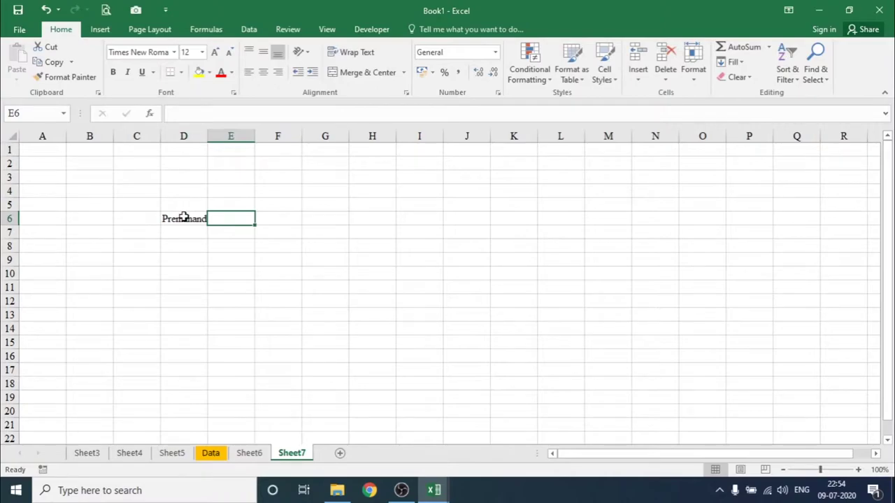
pyautogui.click(183, 217)
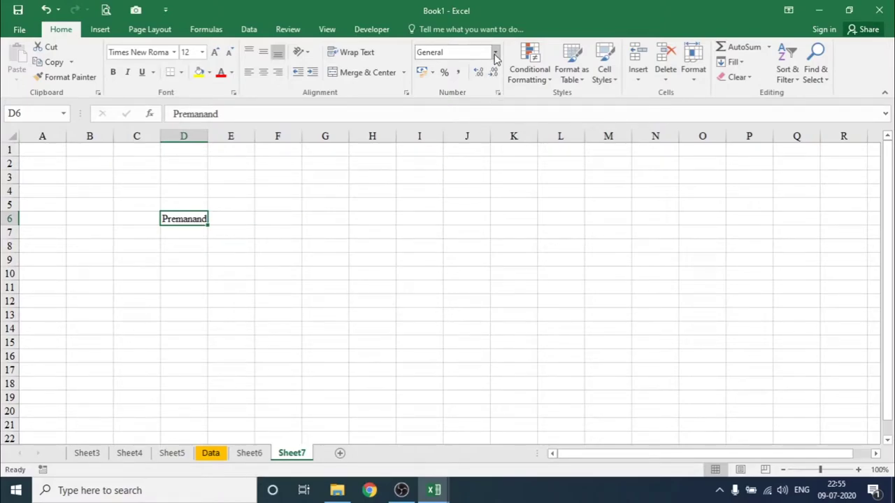
# - Enter the number 5 in cell F6
pyautogui.click(276, 220)
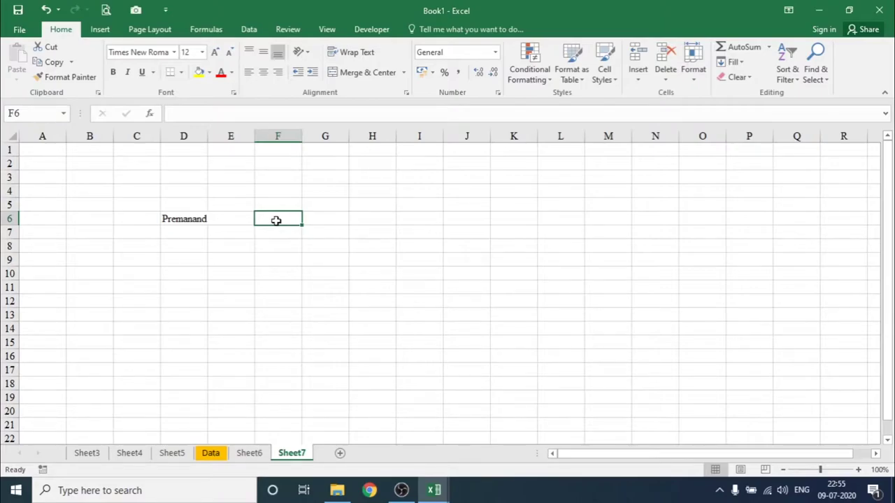
pyautogui.write('5')
pyautogui.press('Tab')
pyautogui.press('Tab')
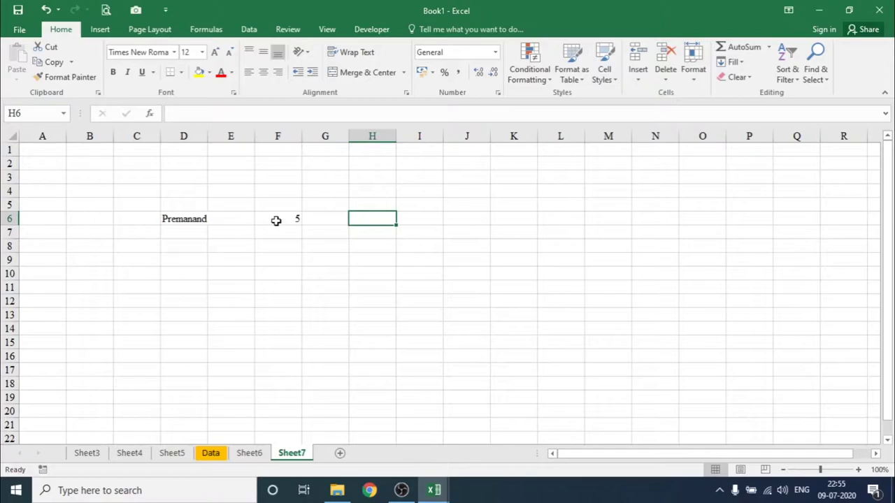
# - Enter the date 09-07-2020 in H6, correcting a typo, then recheck F6 and D6
pyautogui.write('0')
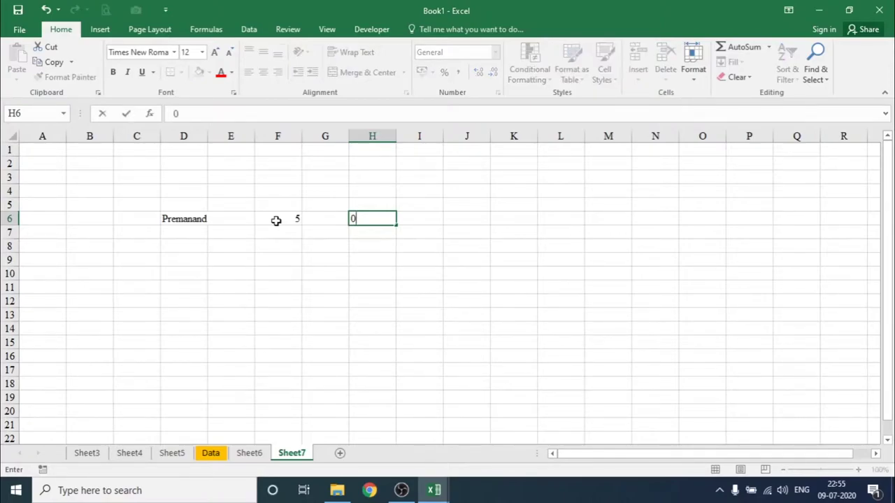
pyautogui.write('9-')
pyautogui.write('07-')
pyautogui.write('29')
pyautogui.press('BackSpace')
pyautogui.write('020')
pyautogui.press('Return')
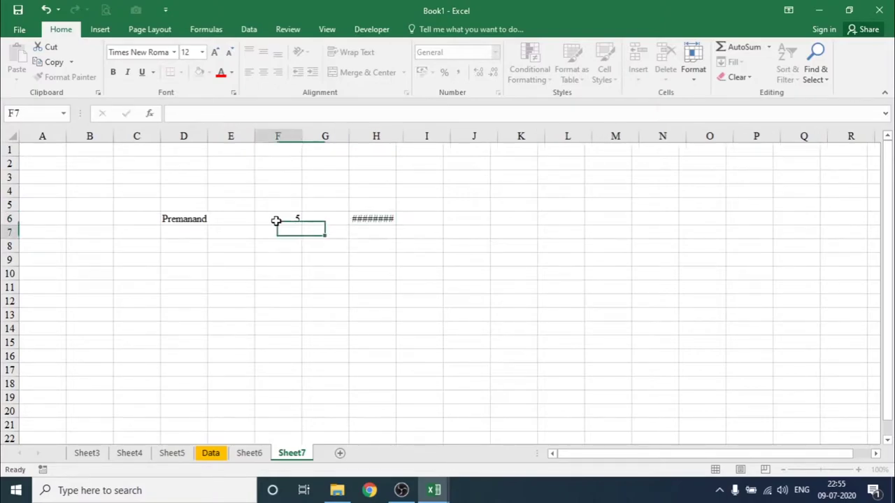
pyautogui.click(276, 220)
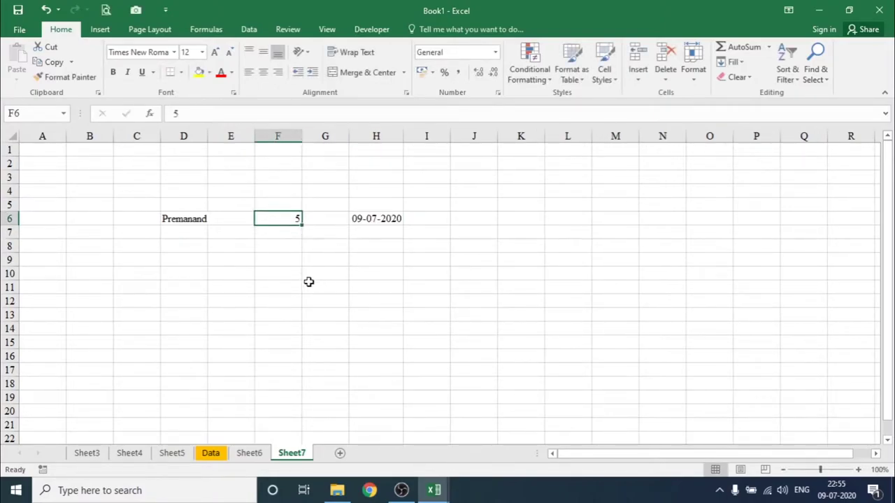
pyautogui.click(349, 236)
pyautogui.click(184, 219)
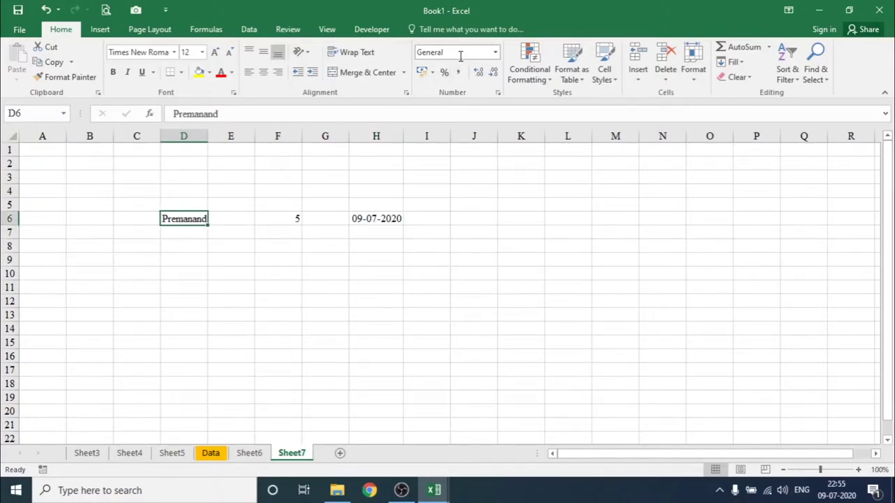
pyautogui.click(295, 218)
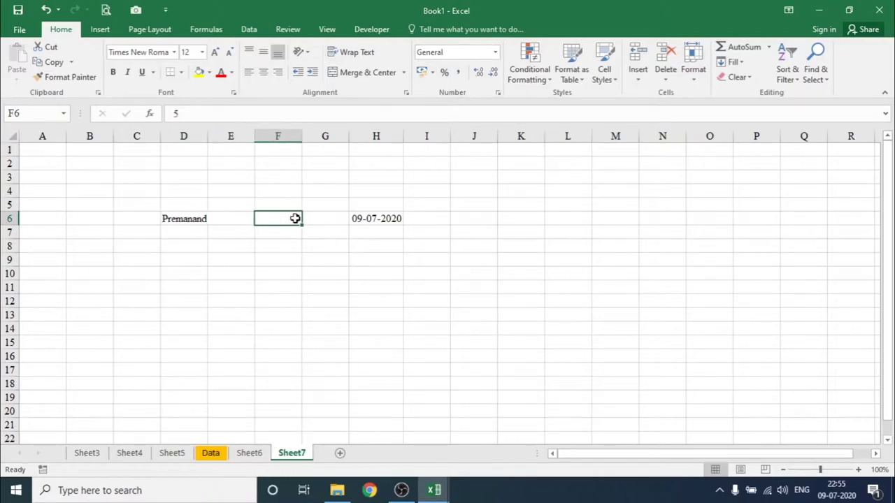
pyautogui.click(382, 220)
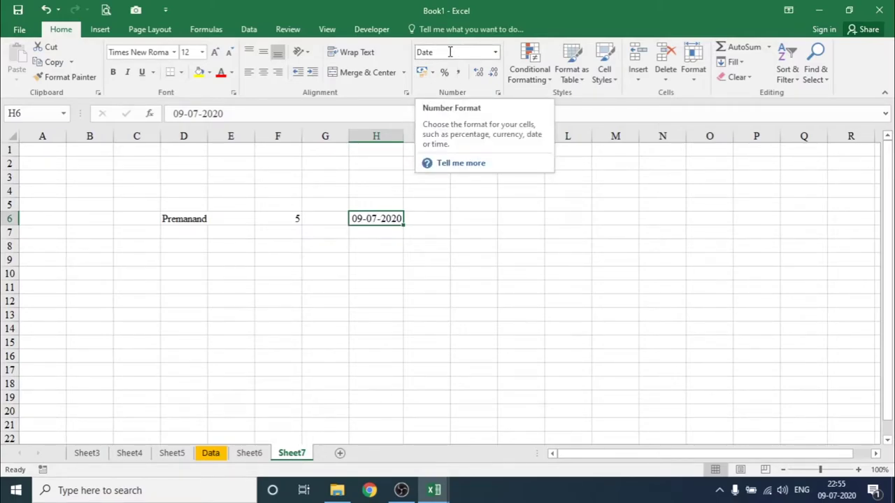
pyautogui.click(316, 286)
pyautogui.click(216, 247)
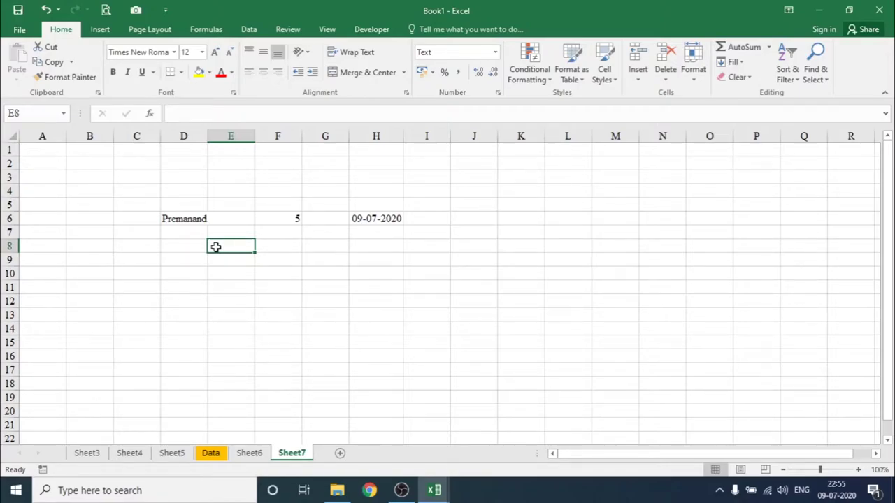
pyautogui.click(263, 222)
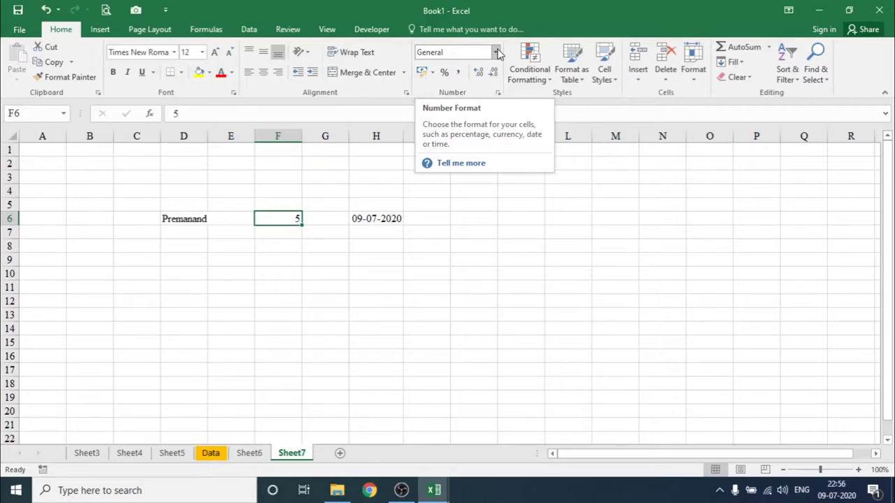
# - Format F6 as Number (5.00) and H6 as General, showing 44021
pyautogui.click(497, 54)
pyautogui.click(469, 102)
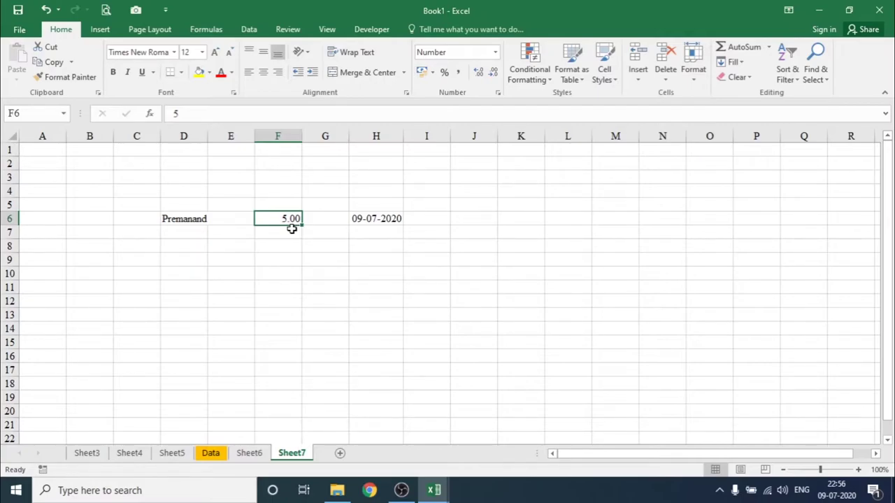
pyautogui.click(365, 217)
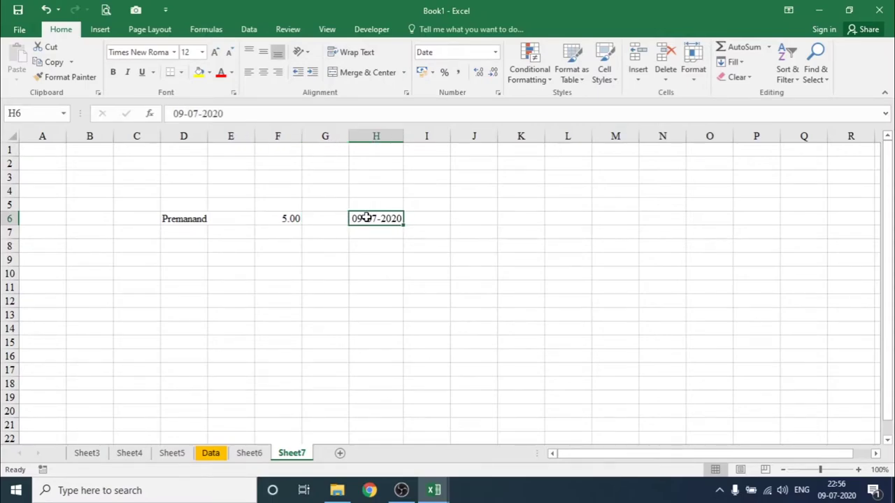
pyautogui.click(495, 53)
pyautogui.click(489, 71)
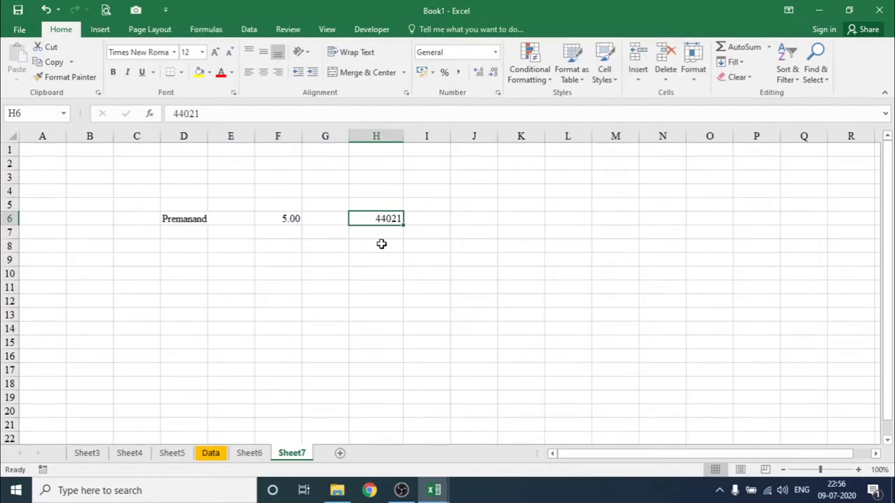
# - Cycle H6 through Short Date, General and Number, finishing on Currency (₹ 44,021.00)
pyautogui.click(495, 52)
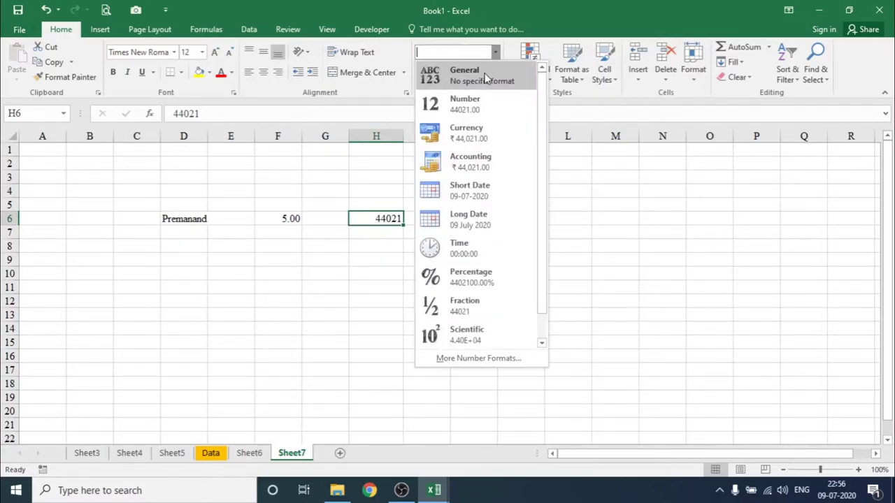
pyautogui.click(467, 193)
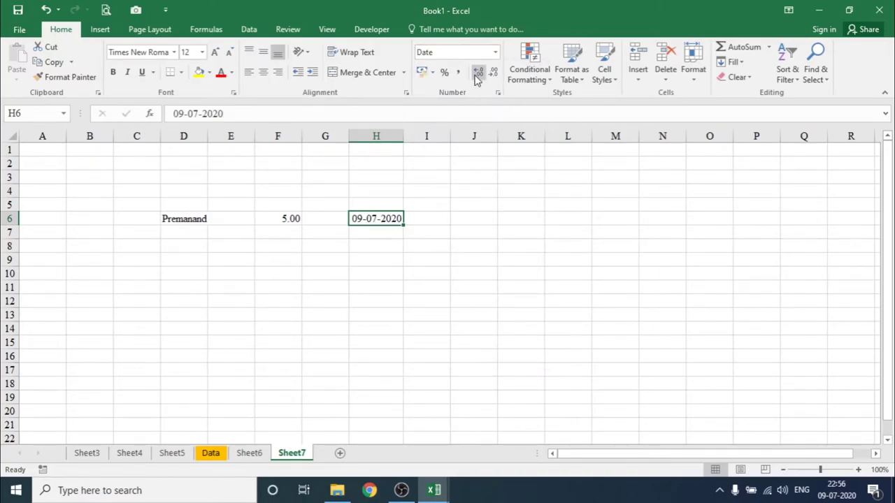
pyautogui.click(495, 52)
pyautogui.click(458, 77)
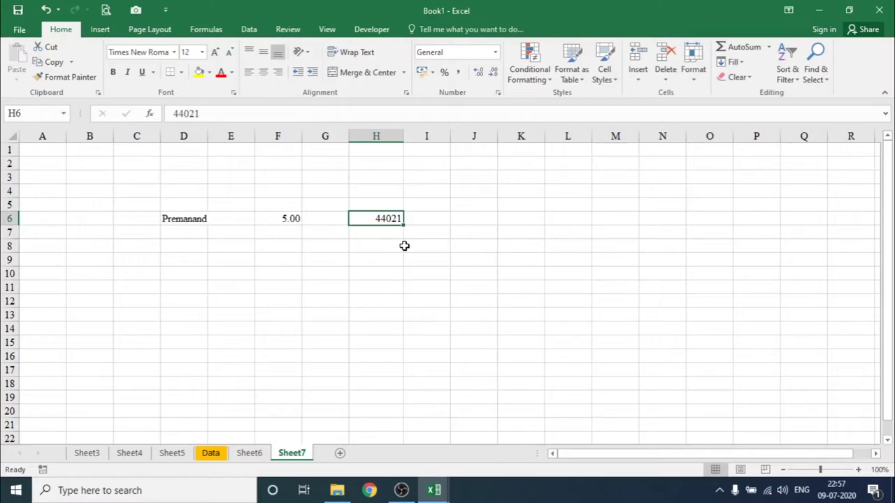
pyautogui.click(495, 52)
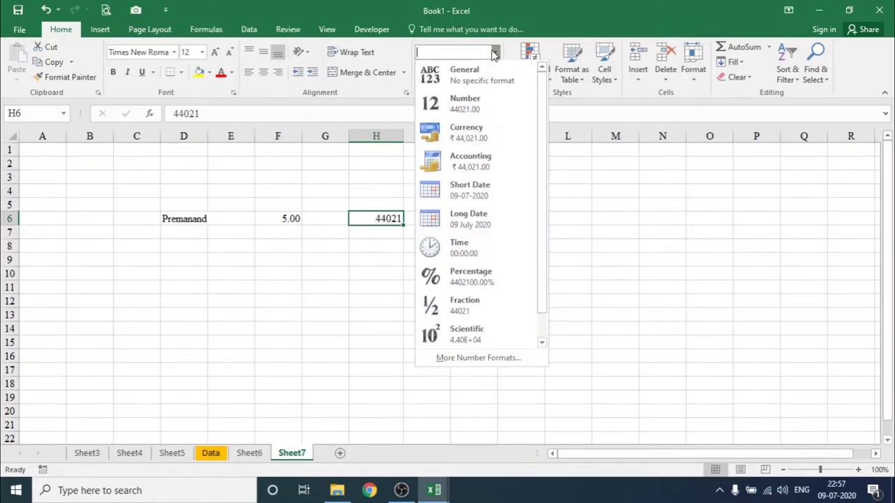
pyautogui.click(467, 104)
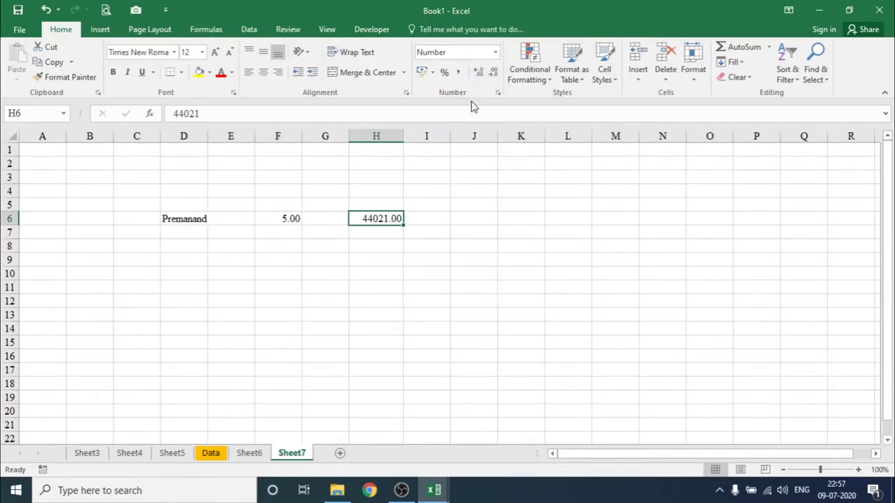
pyautogui.click(495, 53)
pyautogui.click(478, 130)
# - Enter 5000 in H8 and 600000 in H9
pyautogui.click(373, 247)
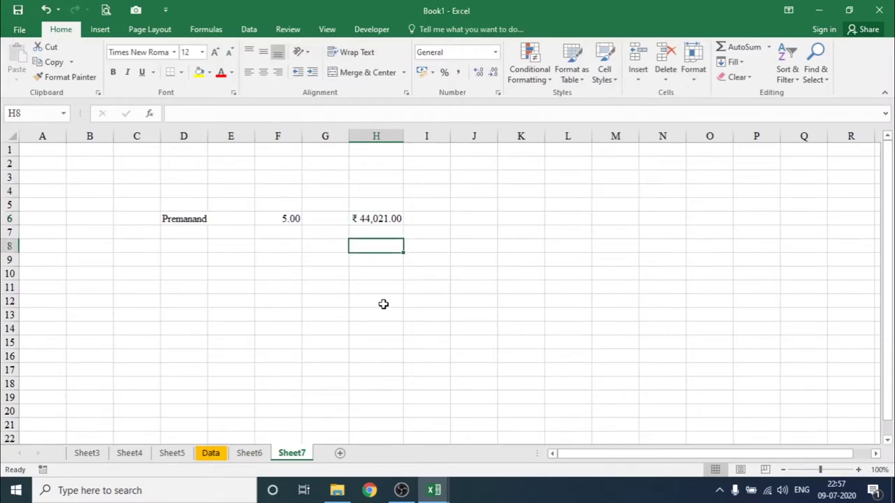
pyautogui.write('5000')
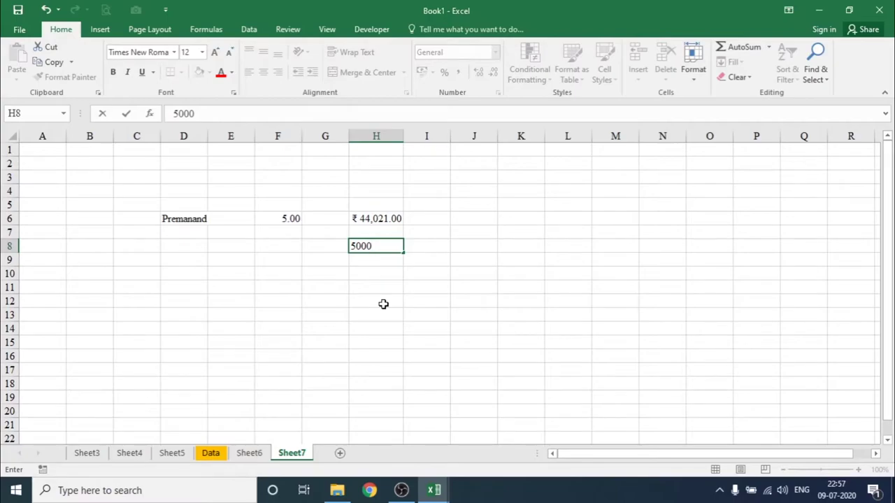
pyautogui.press('Return')
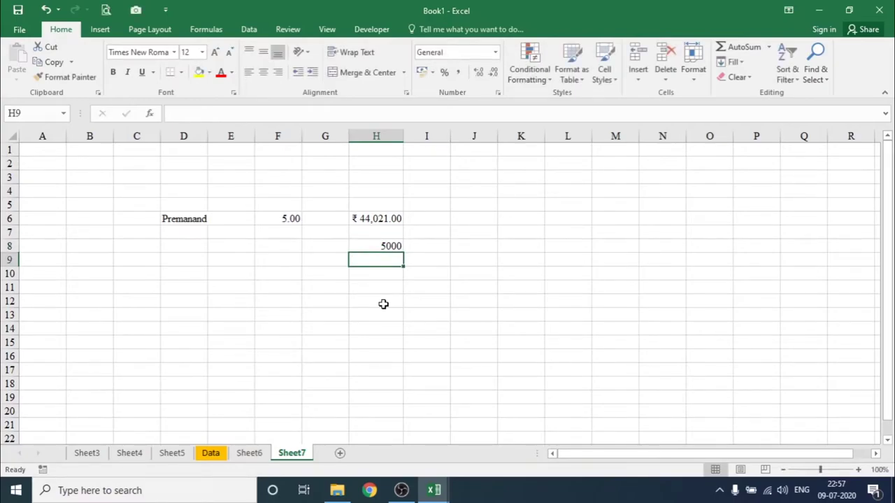
pyautogui.write('6000')
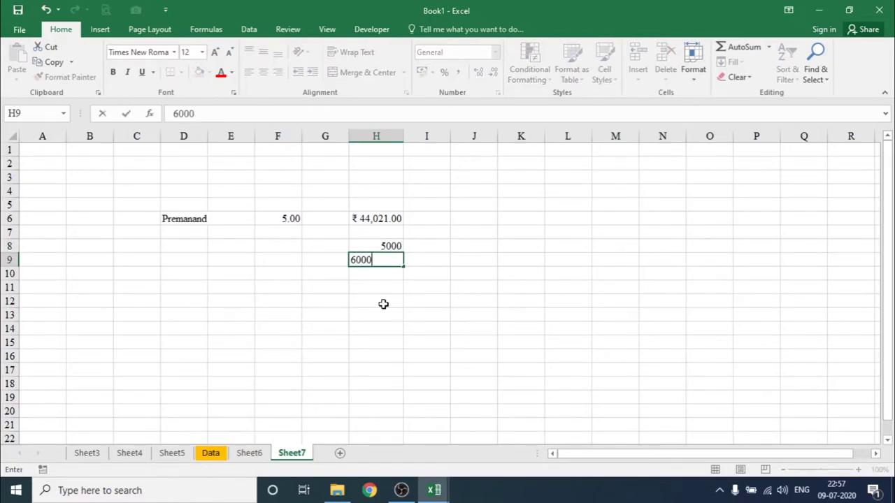
pyautogui.write('00')
pyautogui.press('Return')
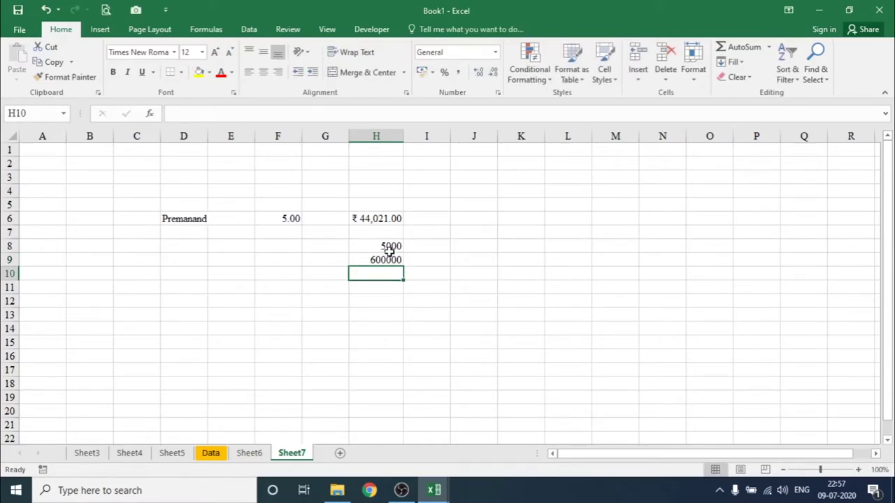
# - Format H8:H9 as Number, then Currency, showing ₹ 5,000.00 and ₹ 6,00,000.00
pyautogui.moveTo(390, 250); pyautogui.dragTo(386, 258)
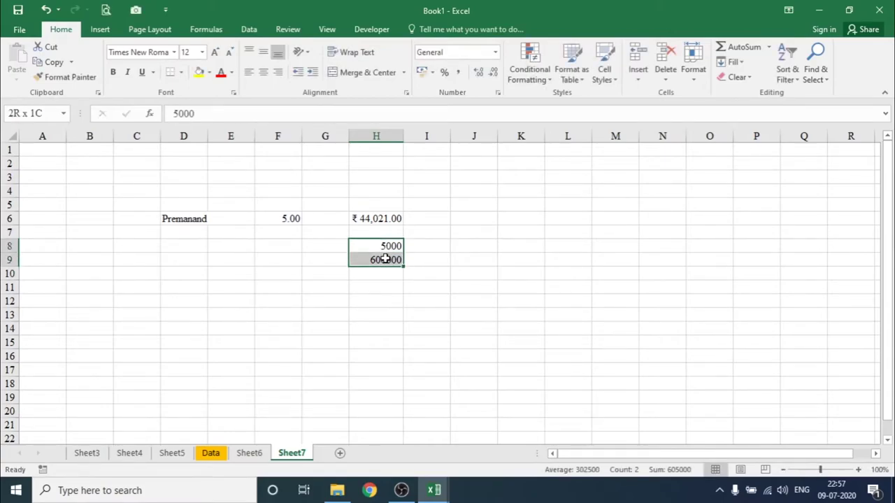
pyautogui.click(494, 52)
pyautogui.click(465, 101)
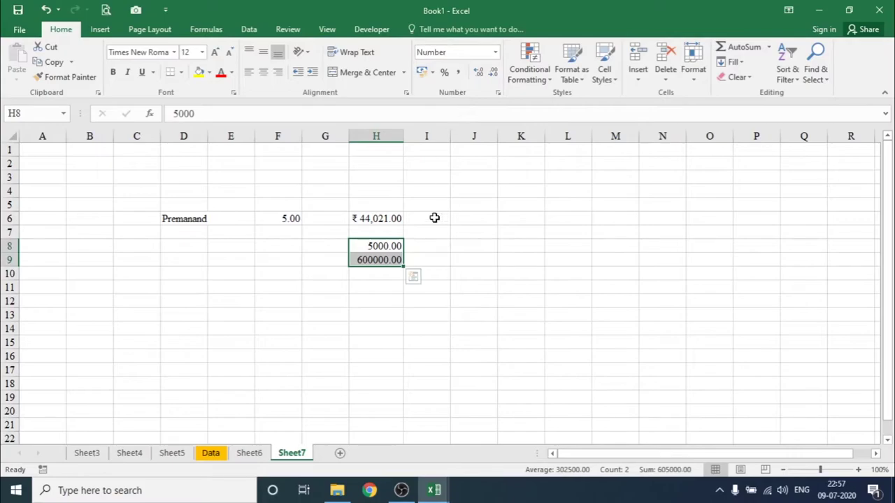
pyautogui.click(377, 275)
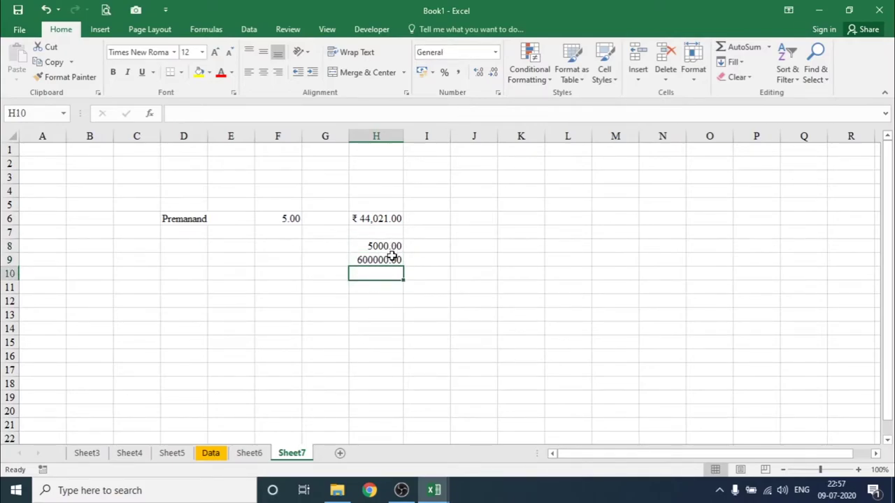
pyautogui.moveTo(391, 247); pyautogui.dragTo(391, 258)
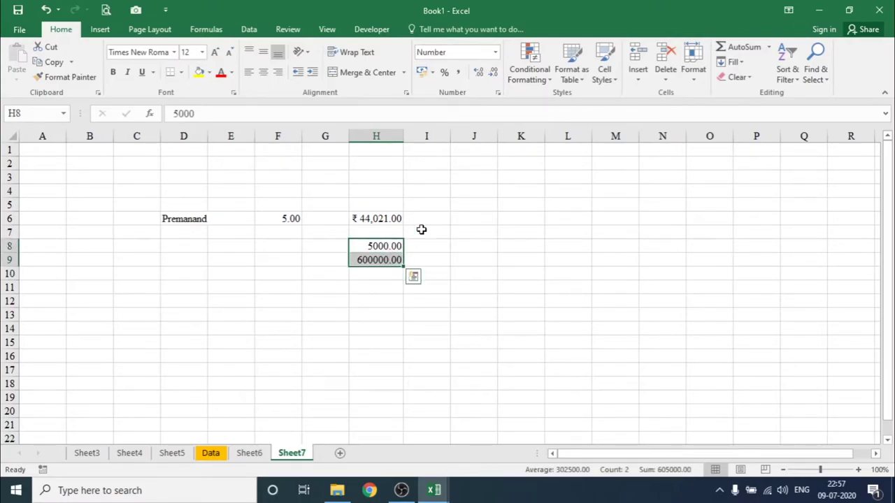
pyautogui.click(495, 53)
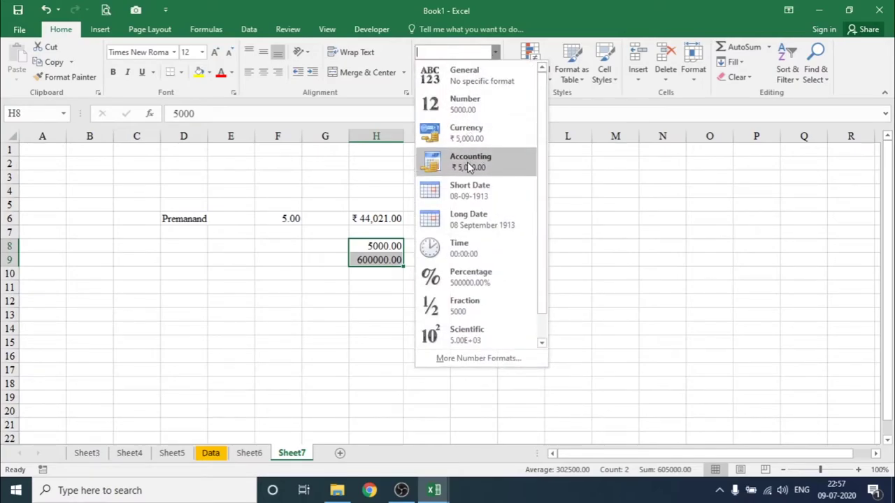
pyautogui.click(465, 133)
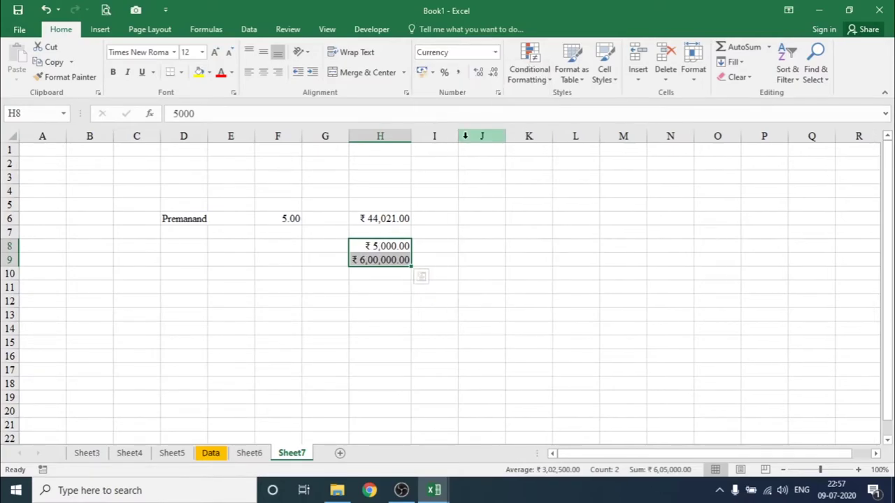
pyautogui.click(363, 284)
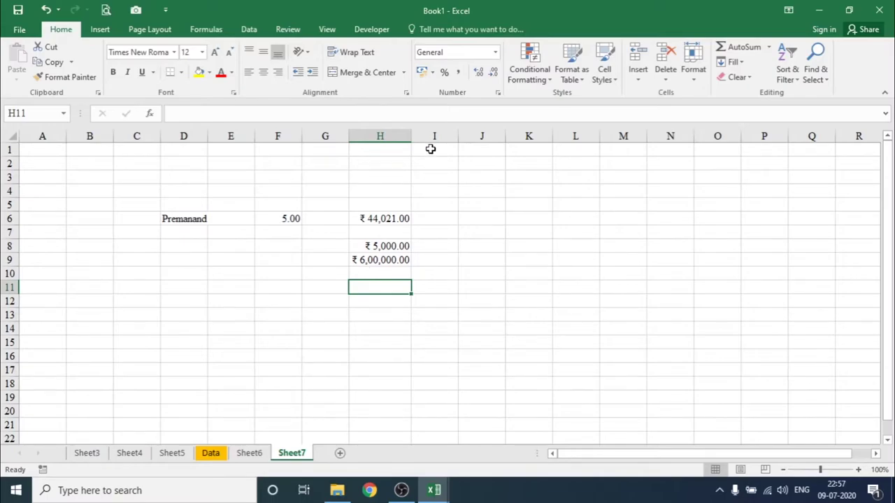
# - Show H9's 600000 as a Long Date, 28 September 3542
pyautogui.click(495, 51)
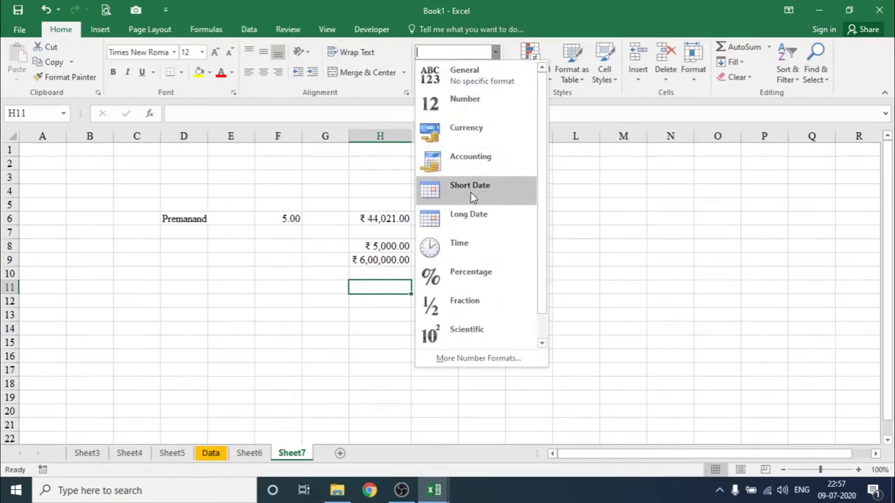
pyautogui.click(385, 307)
pyautogui.click(381, 272)
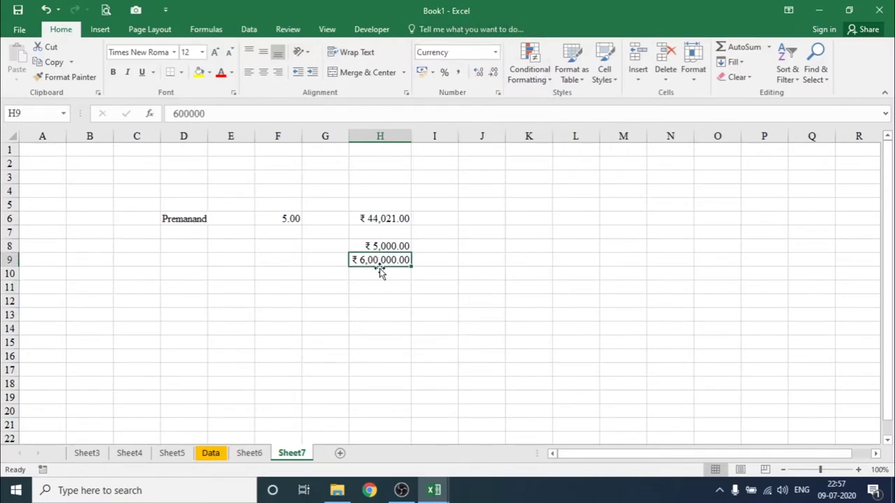
pyautogui.click(495, 52)
pyautogui.click(469, 228)
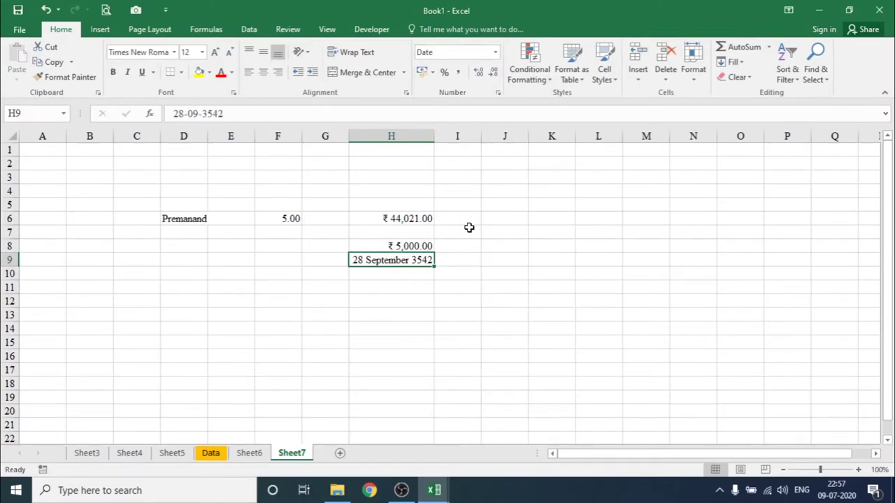
pyautogui.click(397, 294)
# - Apply Time format to H9 so it reads 00:00:00, then type 4.5 in F9
pyautogui.click(370, 260)
pyautogui.click(495, 52)
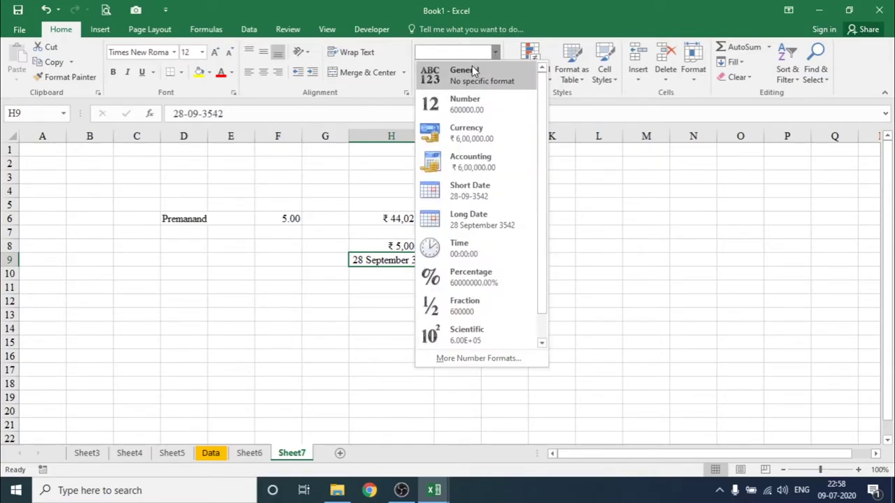
pyautogui.click(479, 248)
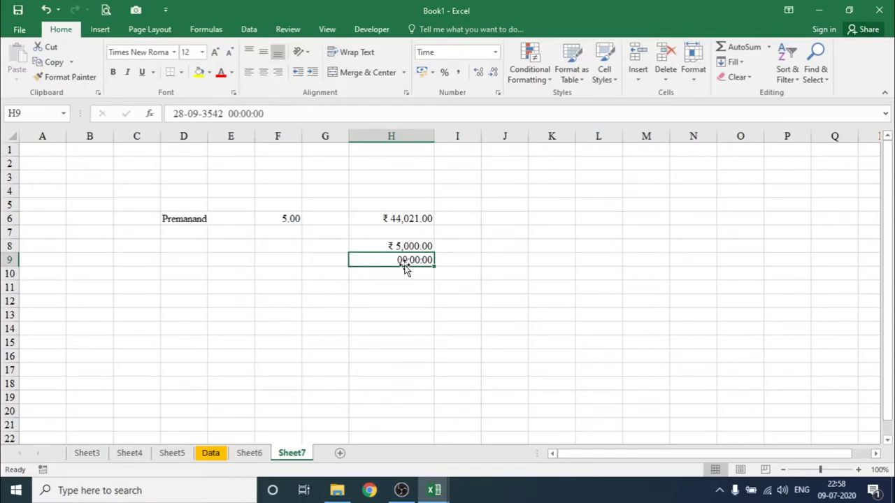
pyautogui.click(261, 263)
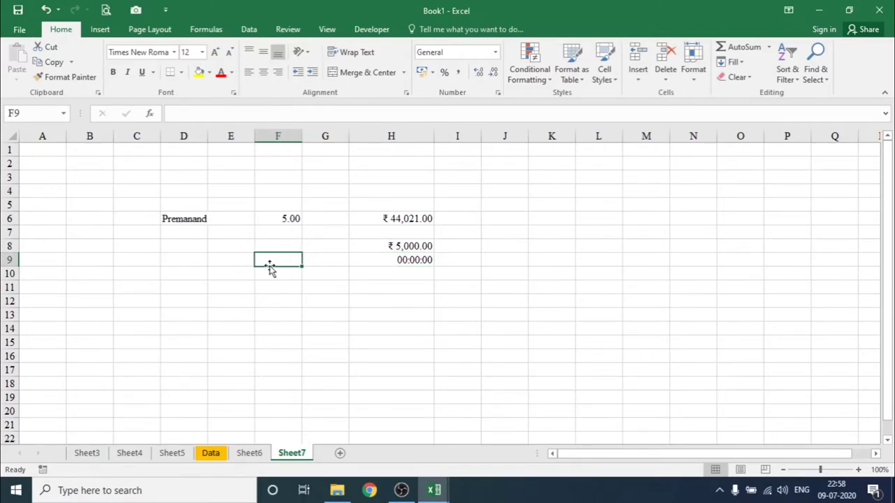
pyautogui.write('4')
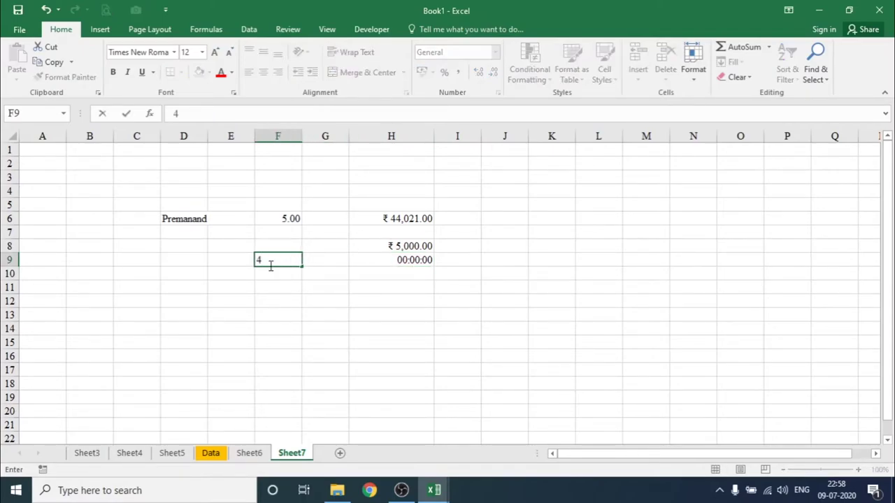
pyautogui.write('.5')
# - Commit 4.5 in F9 and enter the time 1:10 in F11
pyautogui.press('Return')
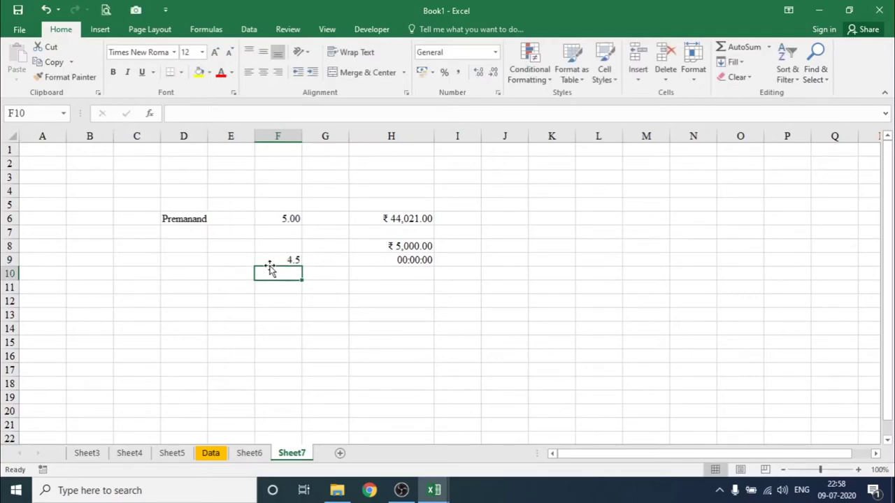
pyautogui.press('Return')
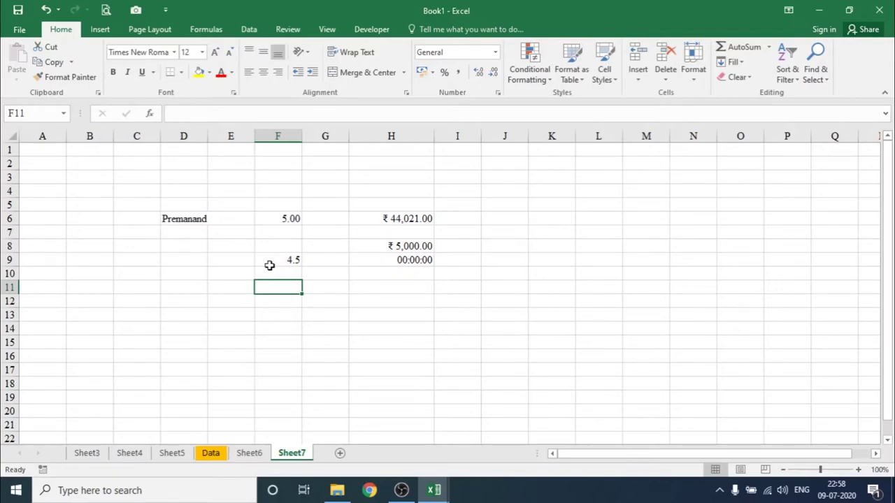
pyautogui.write('1')
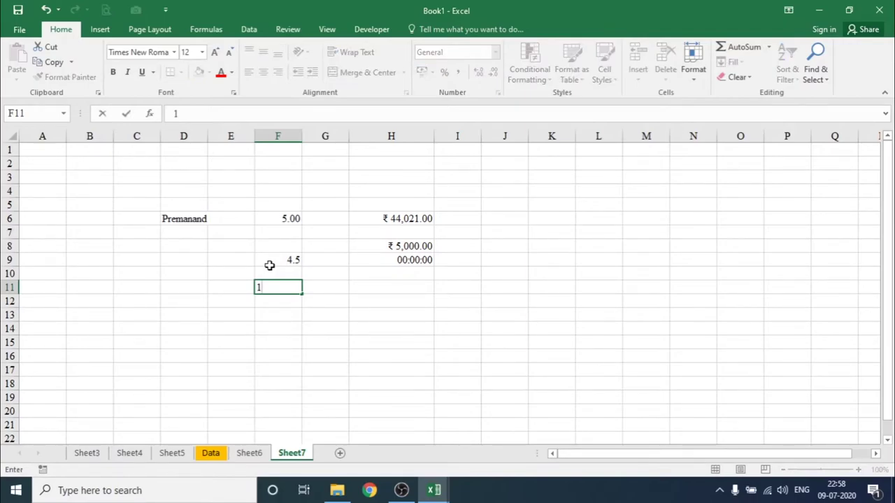
pyautogui.write(':10')
pyautogui.press('Return')
pyautogui.press('Up')
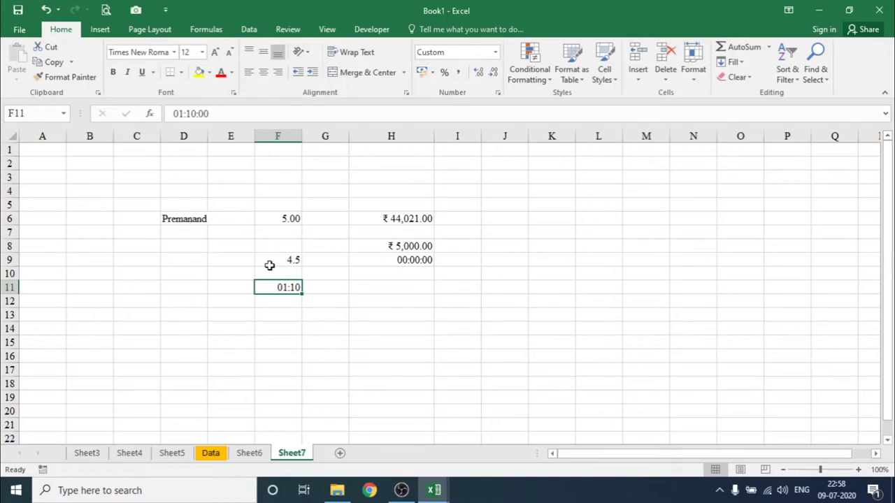
# - Apply Time format to F11 so it shows 01:10:00
pyautogui.click(495, 52)
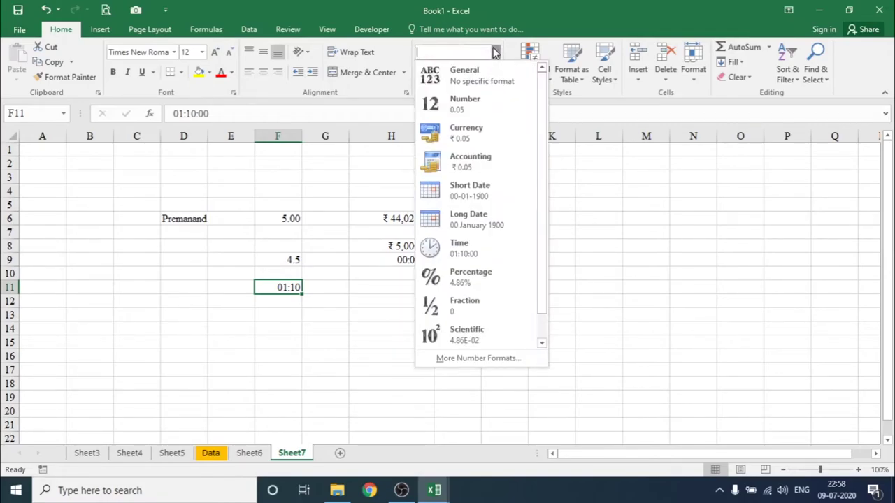
pyautogui.click(587, 250)
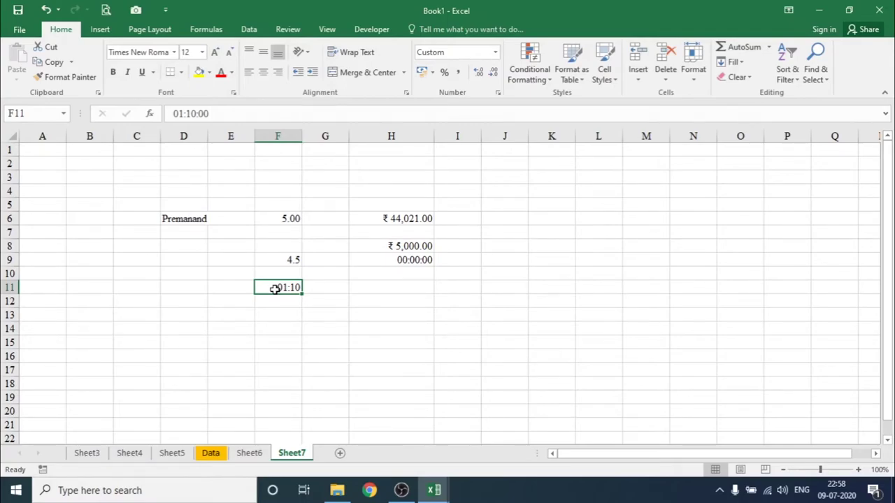
pyautogui.click(495, 53)
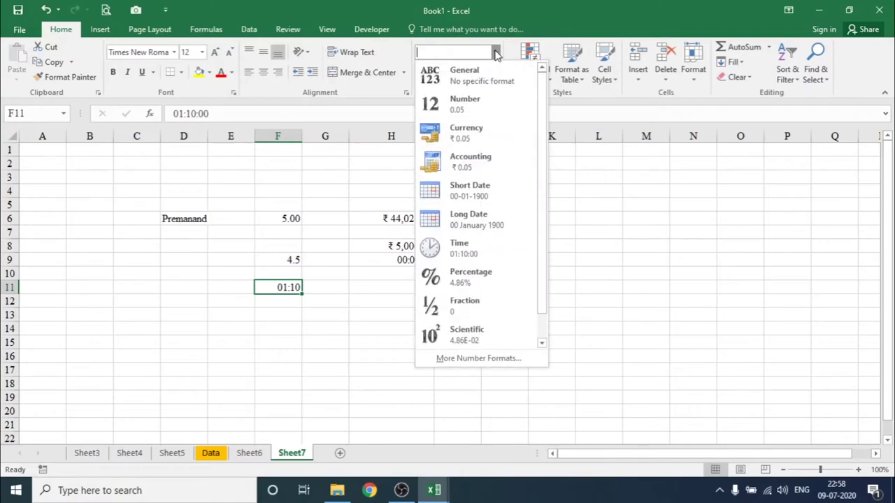
pyautogui.click(483, 250)
pyautogui.click(284, 307)
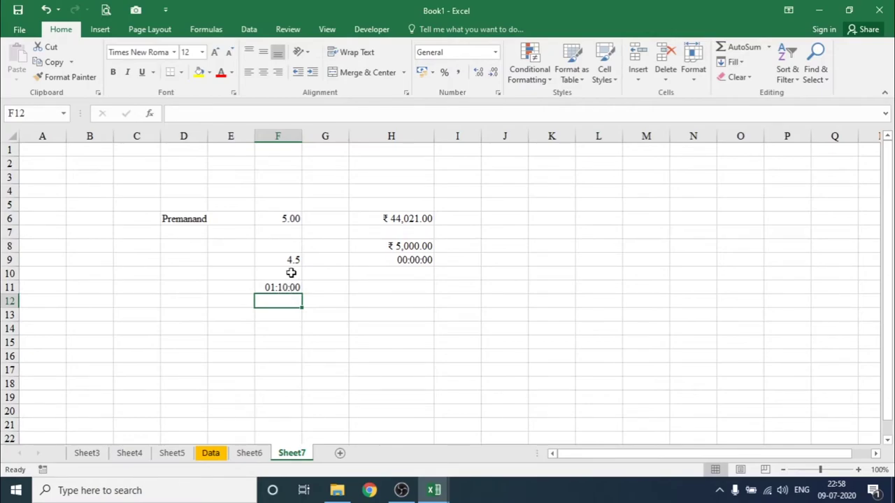
pyautogui.press('Up')
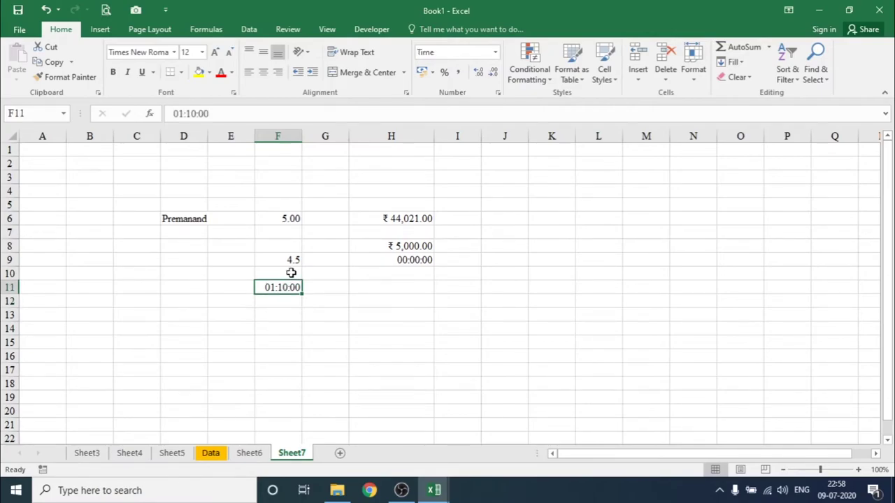
# - Try Time format on F9's 4.5 (12:00:00), then undo it
pyautogui.click(287, 262)
pyautogui.click(495, 52)
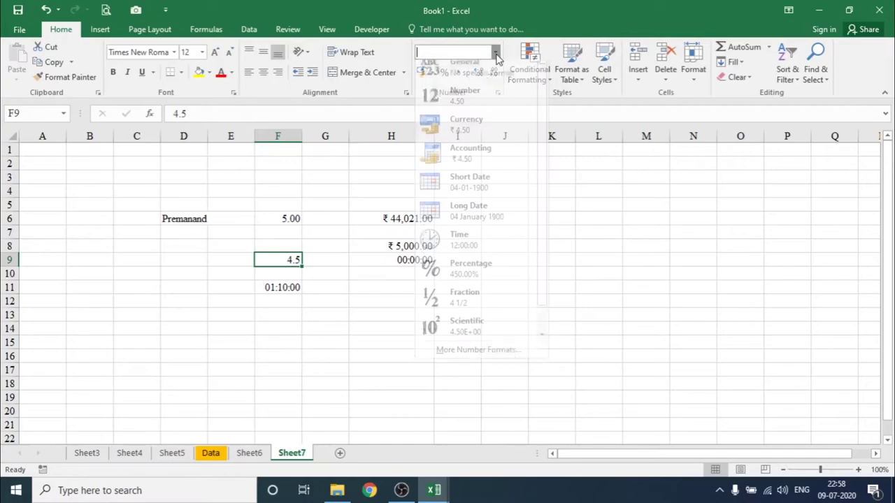
pyautogui.click(474, 246)
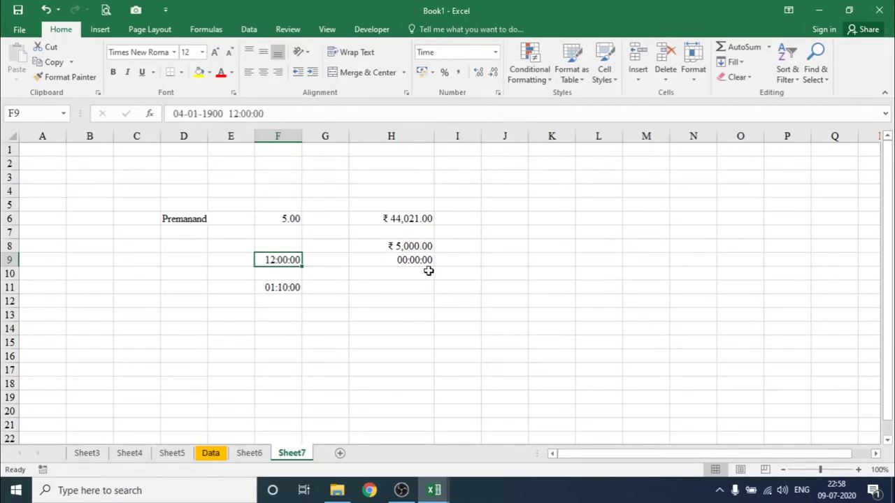
pyautogui.click(283, 274)
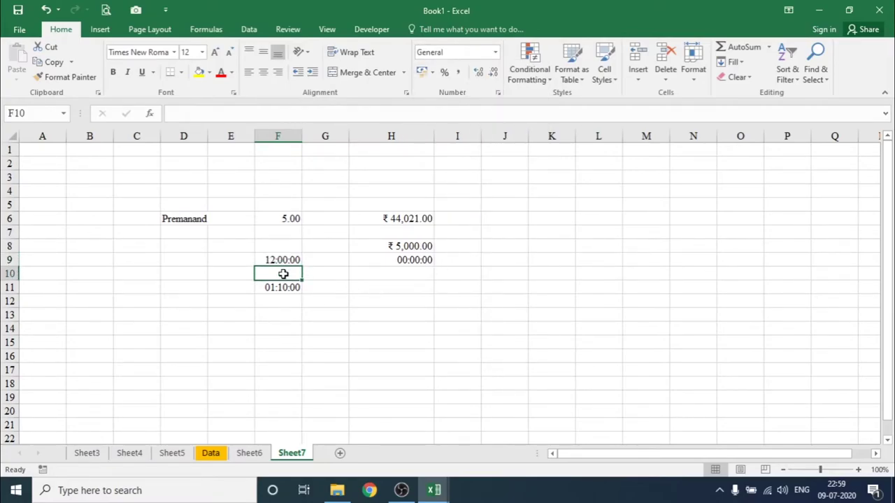
pyautogui.press('Up')
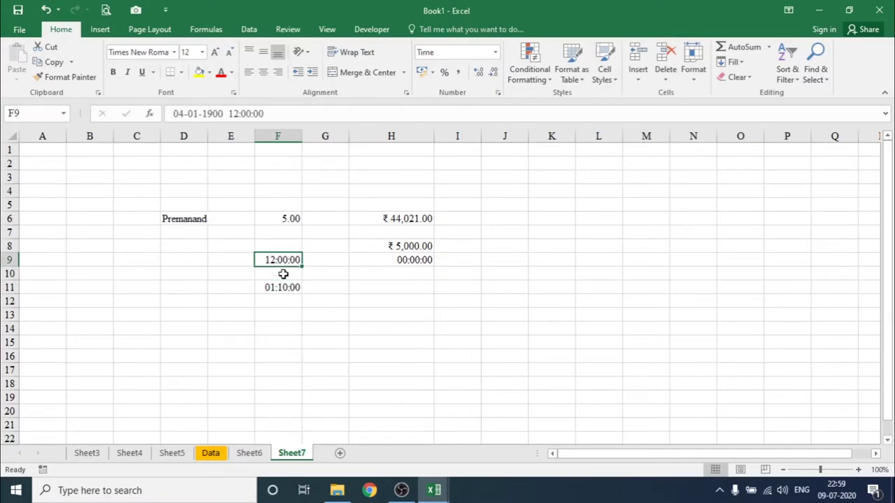
pyautogui.hotkey('ctrl', 'z')
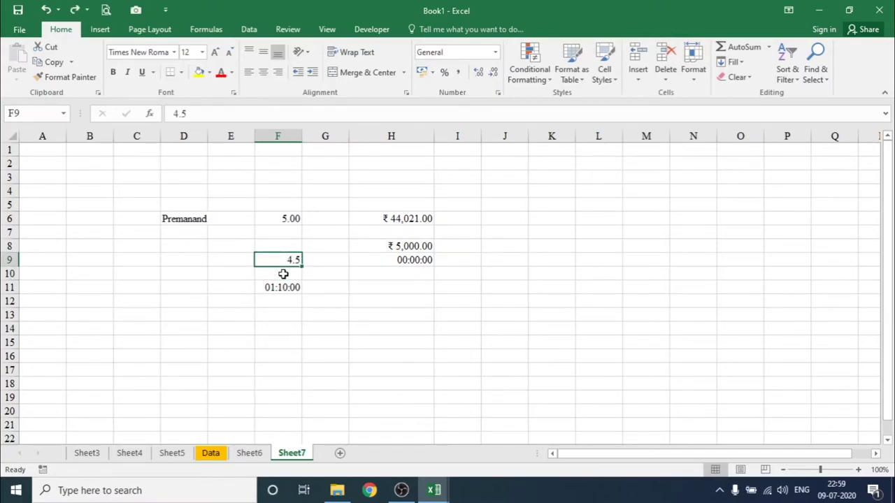
pyautogui.click(283, 274)
pyautogui.press('Up')
# - Confirm F11 still carries the Time format
pyautogui.click(288, 286)
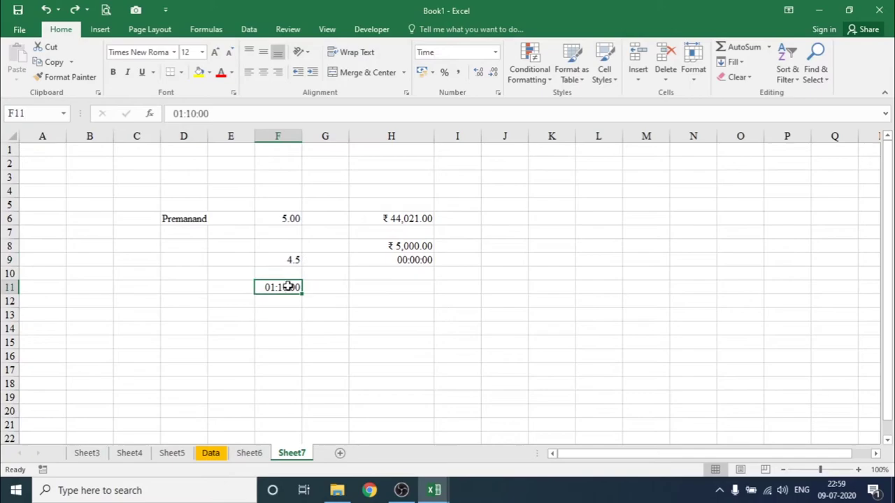
pyautogui.click(495, 55)
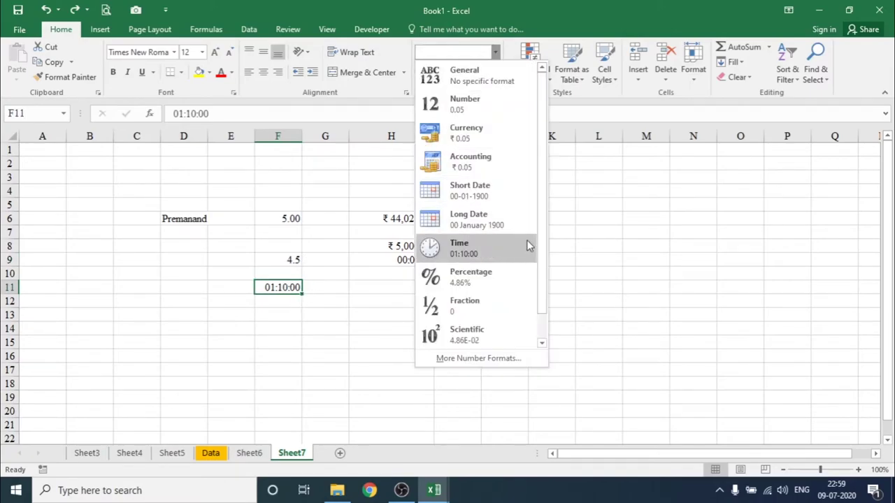
pyautogui.click(590, 250)
# - Enter 9 in H12, apply Percentage format and re-enter 9 as 9%
pyautogui.click(357, 308)
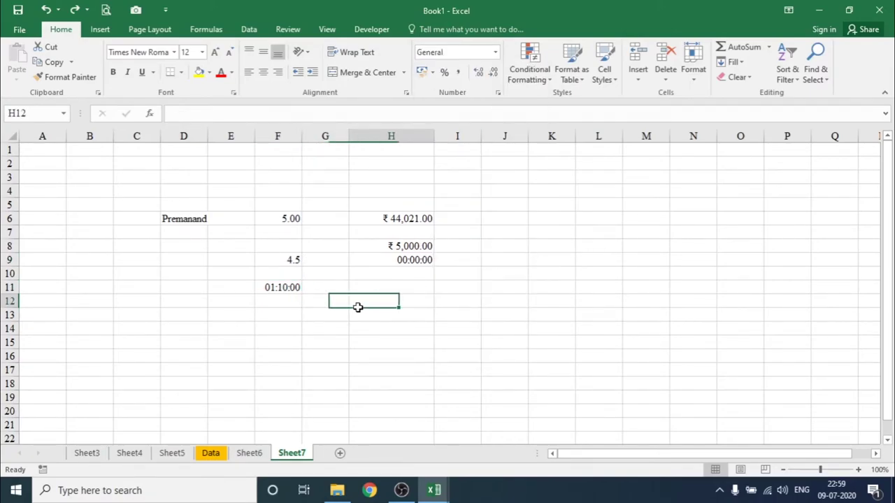
pyautogui.write('9')
pyautogui.press('Return')
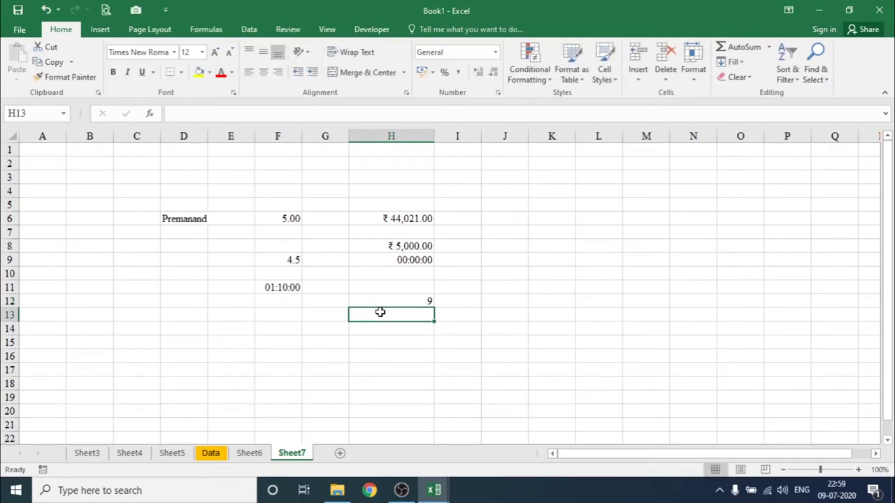
pyautogui.click(384, 302)
pyautogui.click(495, 51)
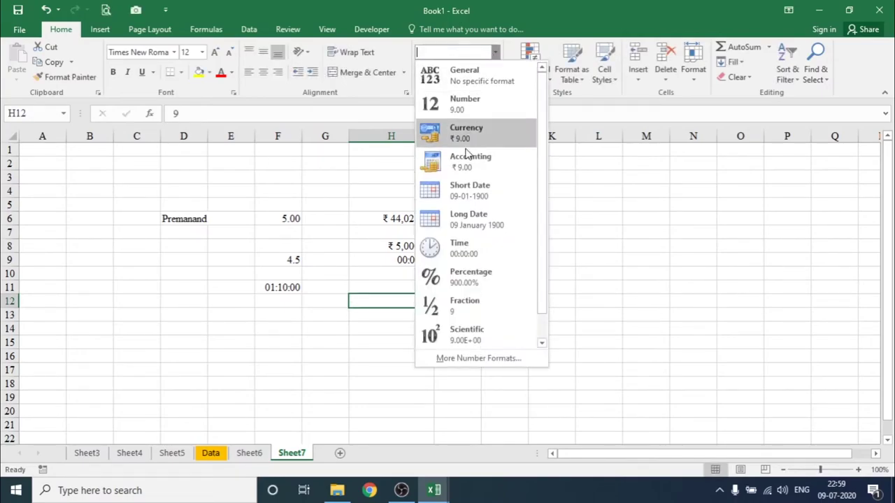
pyautogui.click(457, 277)
pyautogui.click(420, 322)
pyautogui.click(406, 303)
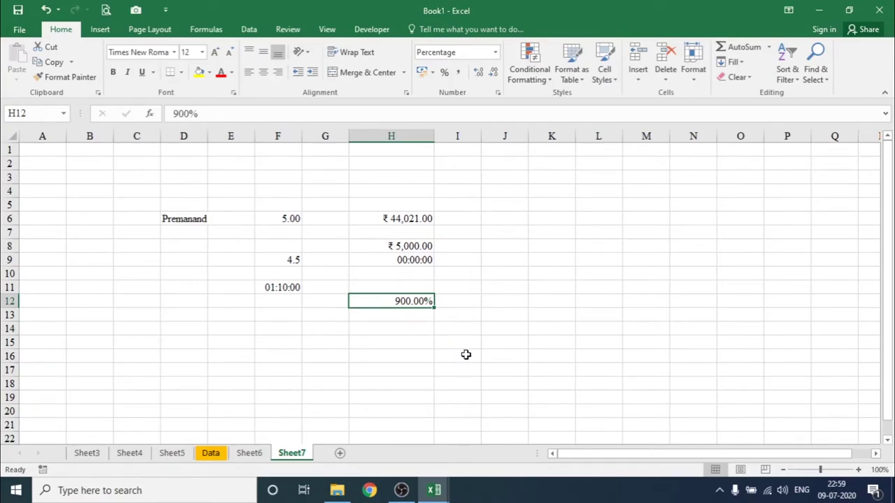
pyautogui.write('9')
pyautogui.press('Return')
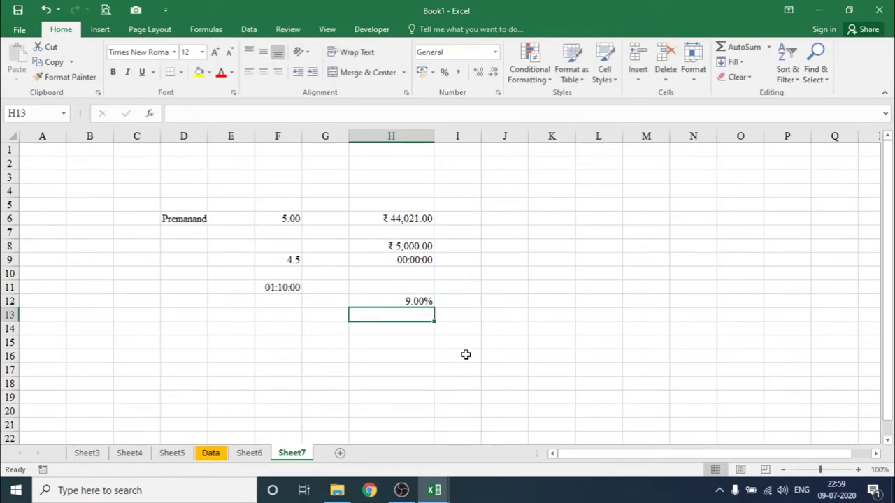
pyautogui.press('Up')
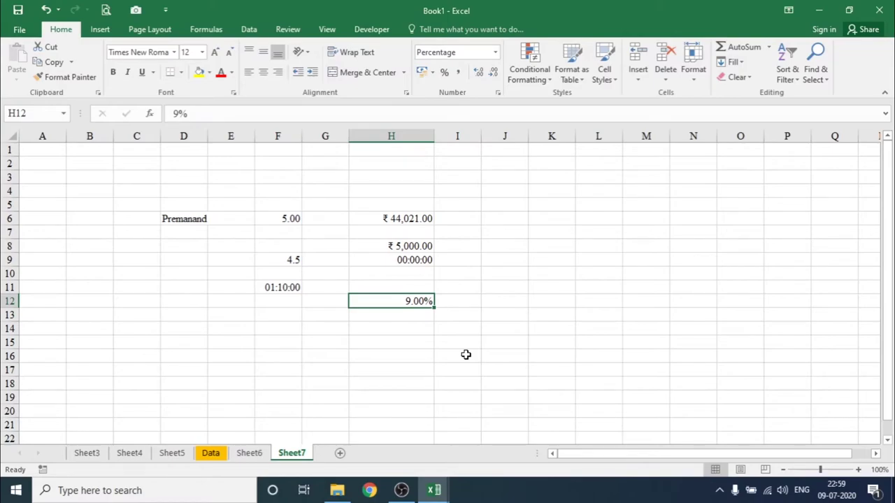
# - Change H12 to 6.7 so it reads 6.70%
pyautogui.write('6')
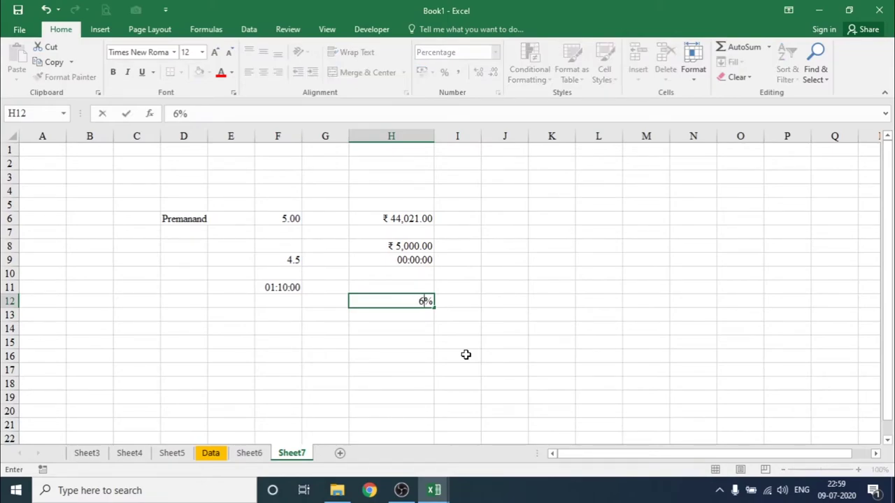
pyautogui.write('.7')
pyautogui.press('Return')
pyautogui.press('Up')
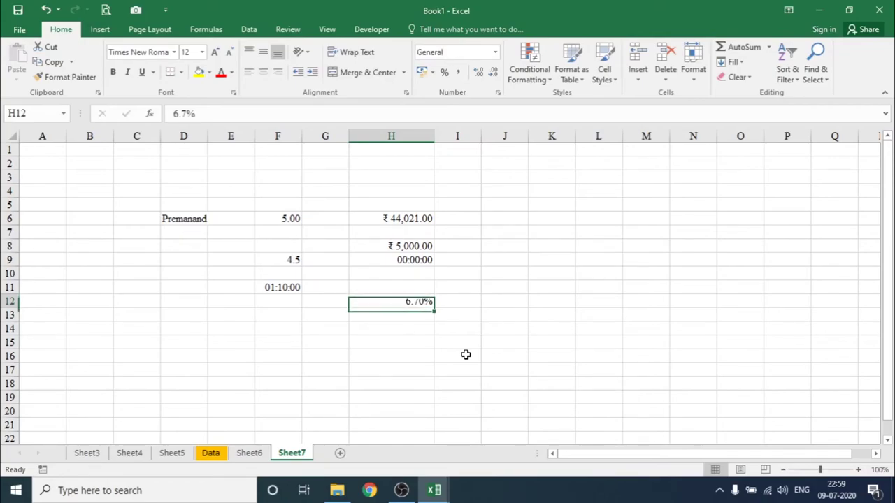
pyautogui.write('8')
pyautogui.press('Escape')
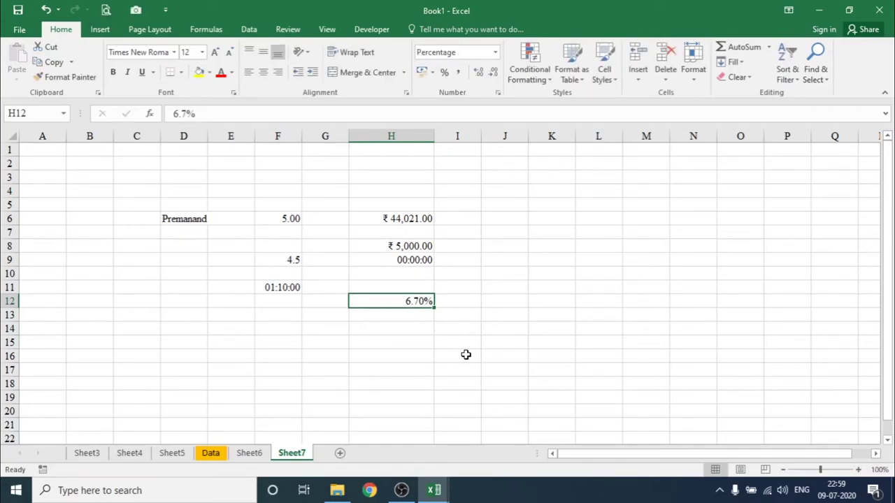
# - Enter 8 in H14 and apply Percentage, showing 800.00%
pyautogui.press('Down')
pyautogui.press('Down')
pyautogui.write('8')
pyautogui.press('Return')
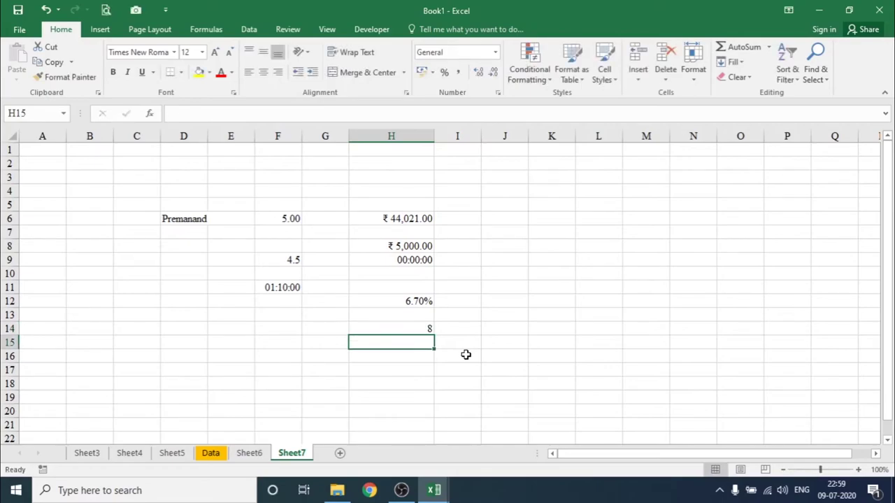
pyautogui.press('Up')
pyautogui.click(495, 52)
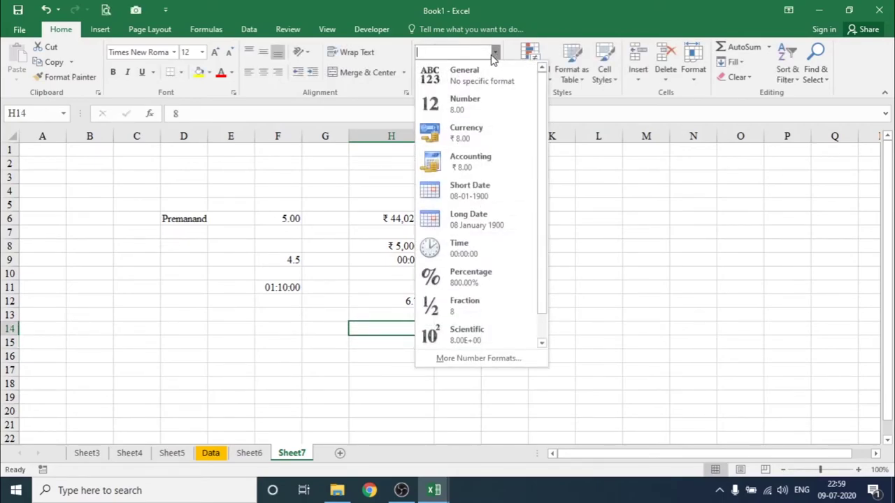
pyautogui.click(477, 271)
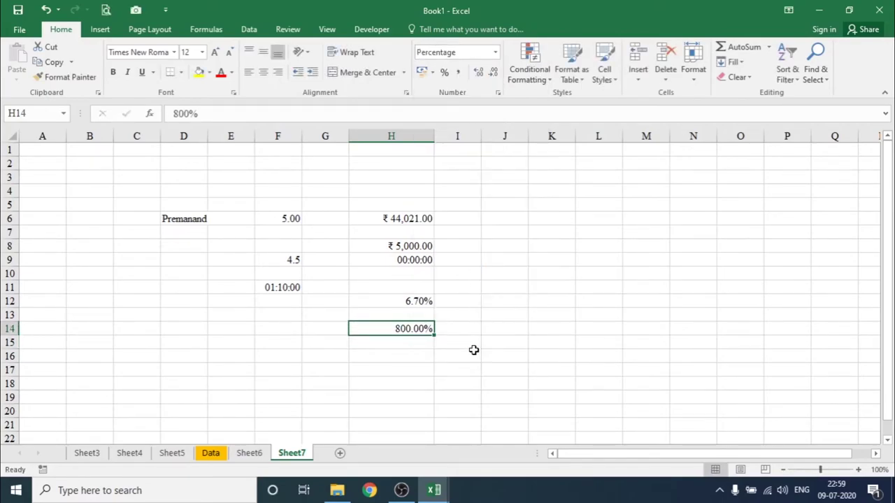
pyautogui.click(407, 358)
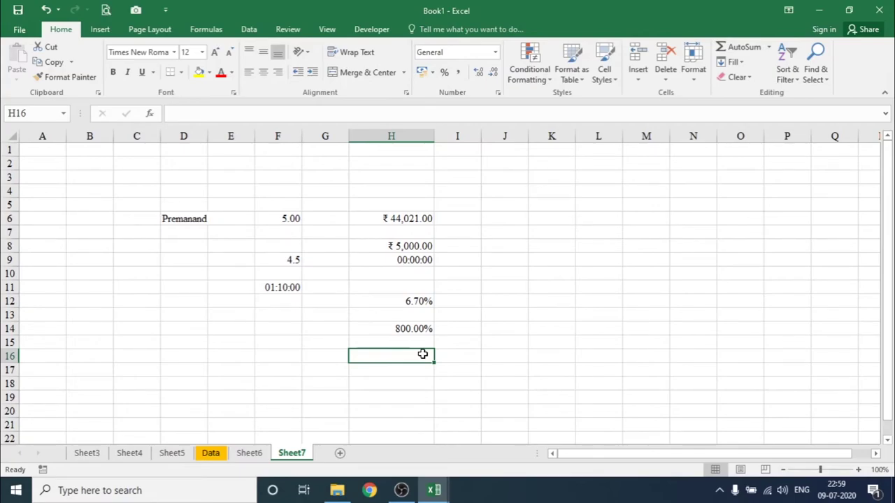
# - Enter 0.9 in H16 and apply Percent Style so it shows 90%
pyautogui.write('0.')
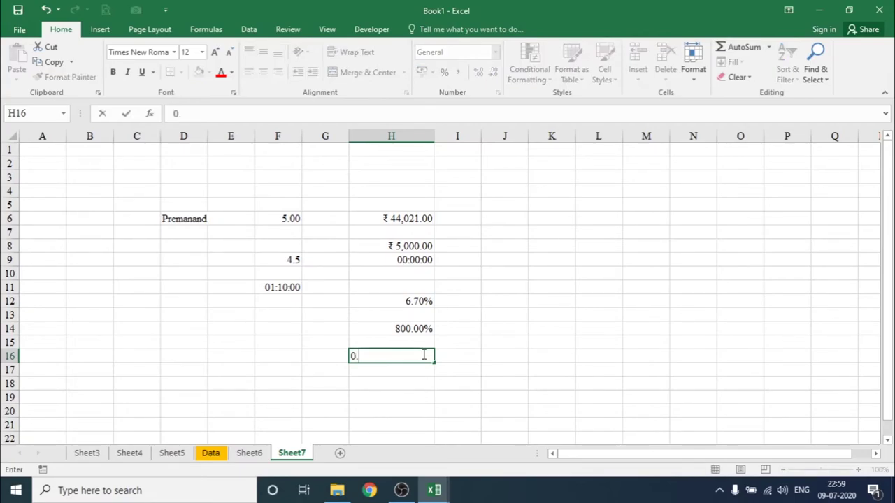
pyautogui.write('9')
pyautogui.press('Return')
pyautogui.click(425, 354)
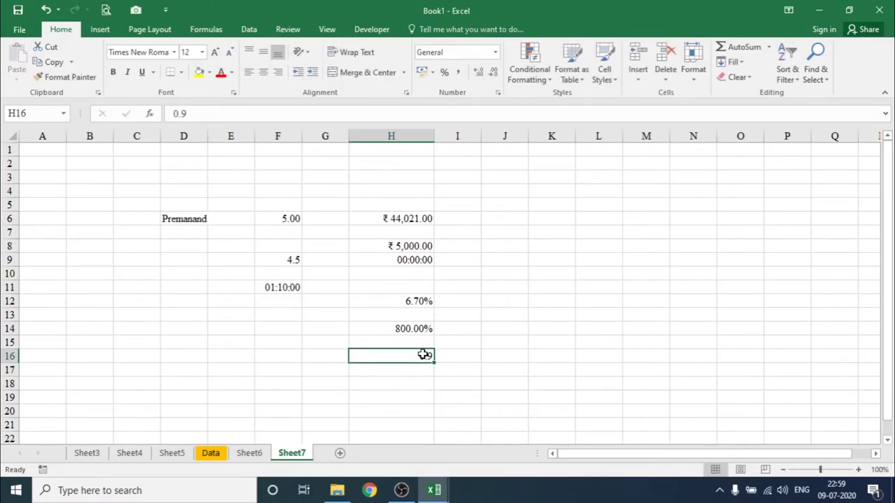
pyautogui.click(444, 72)
pyautogui.click(453, 356)
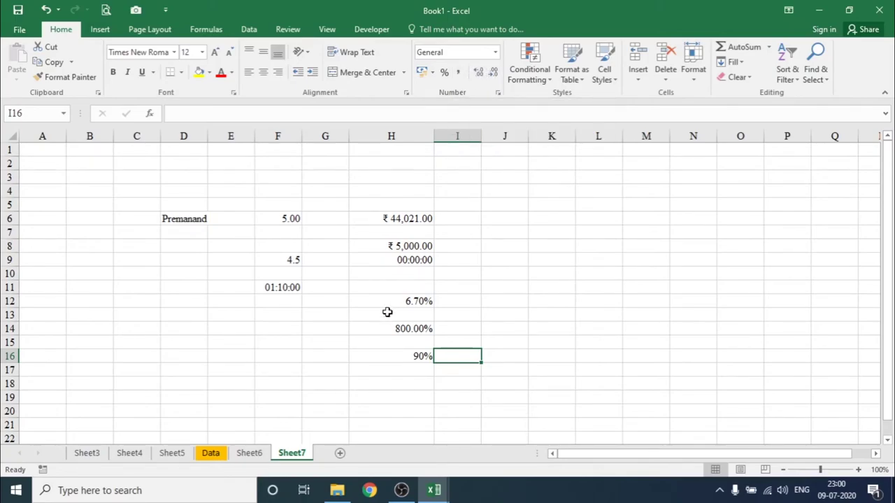
# - Decrease then increase decimals on H6, leaving ₹ 44,021.00
pyautogui.click(388, 220)
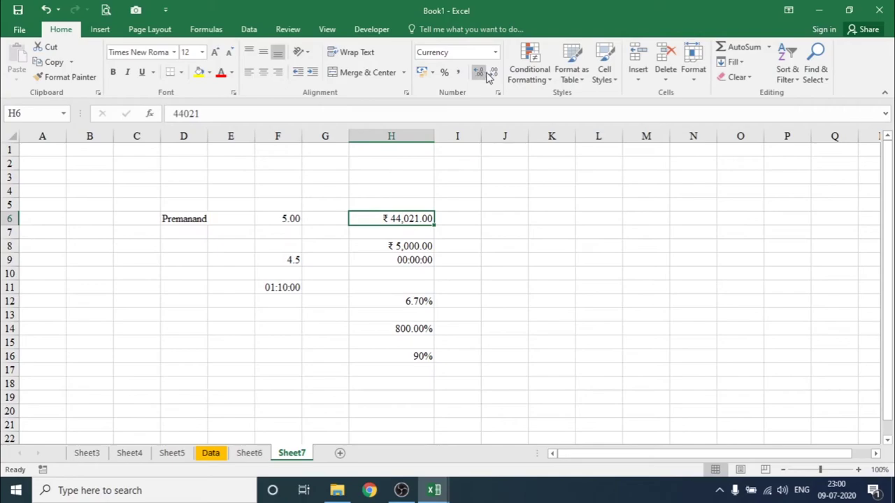
pyautogui.click(492, 74)
pyautogui.click(492, 74)
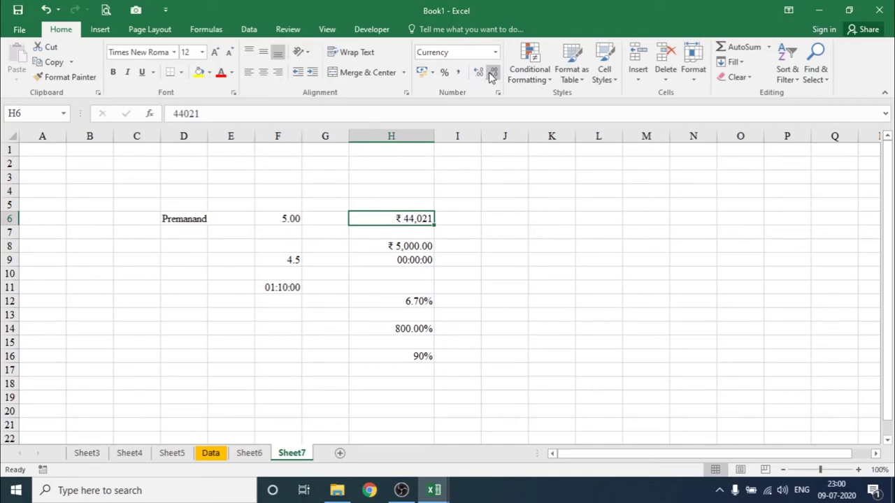
pyautogui.click(478, 74)
pyautogui.click(478, 75)
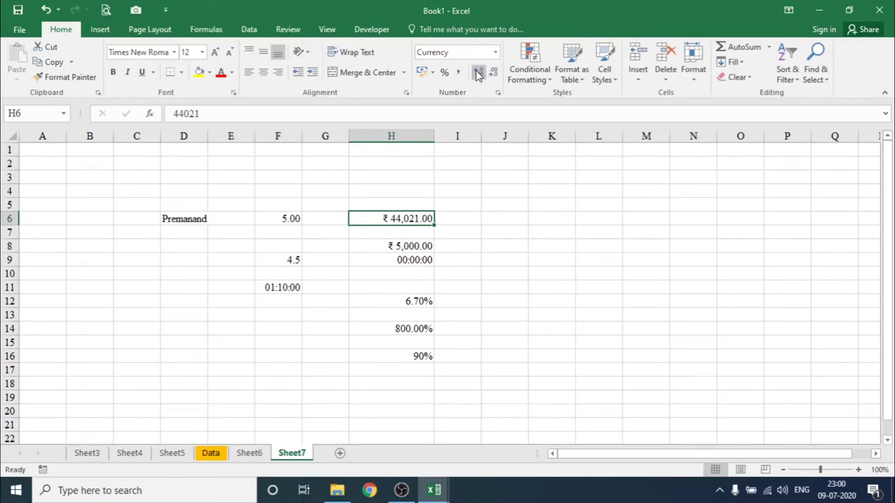
pyautogui.click(464, 215)
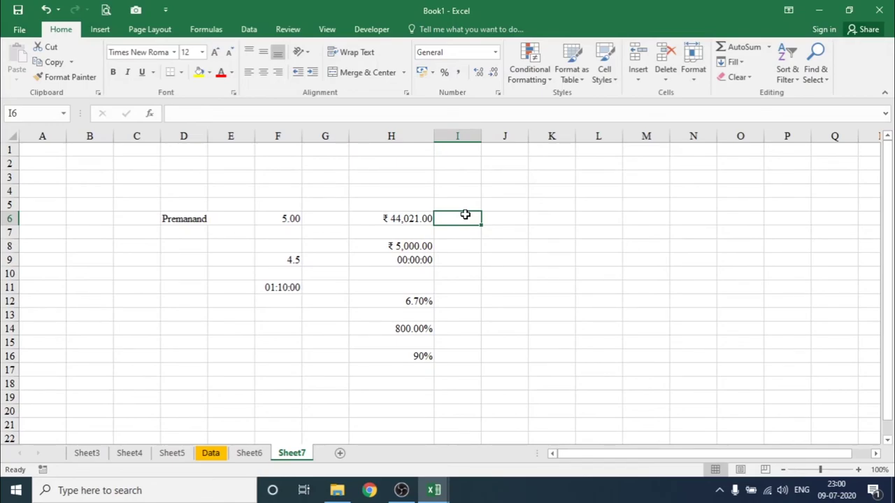
# - Apply the Text format to the name in D6, then recheck its format
pyautogui.click(489, 52)
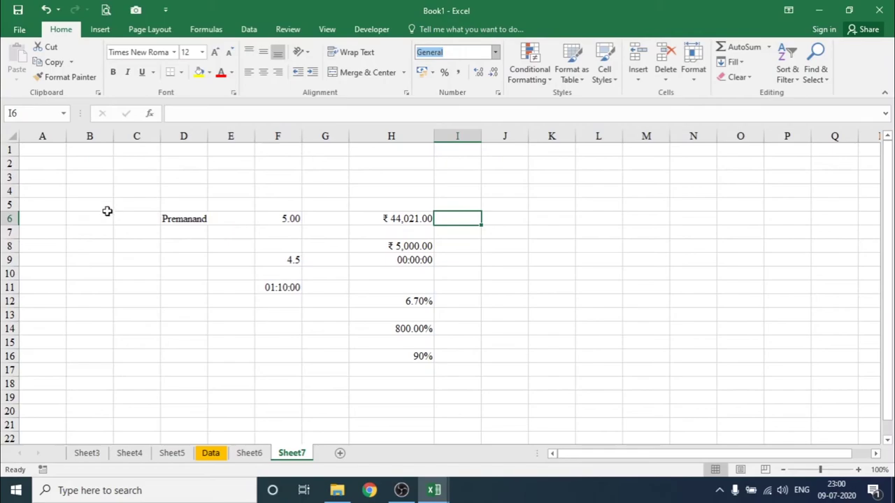
pyautogui.click(167, 220)
pyautogui.click(494, 52)
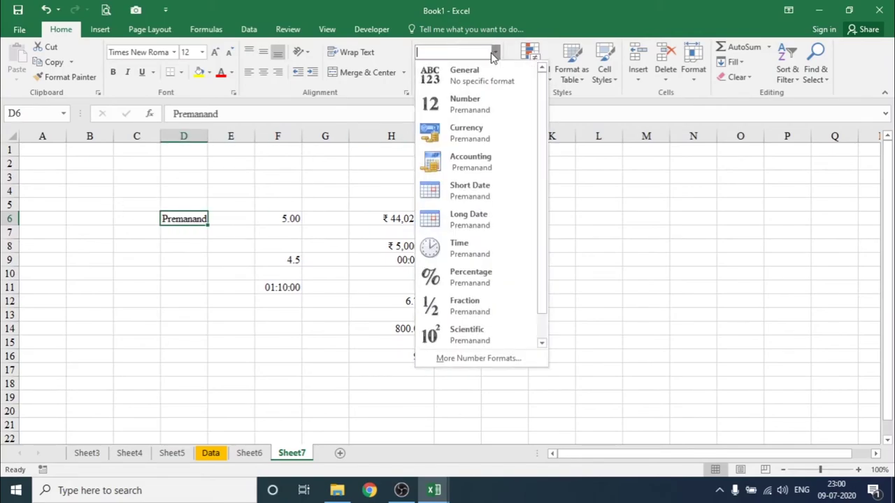
pyautogui.scroll(-1, 548, 313)
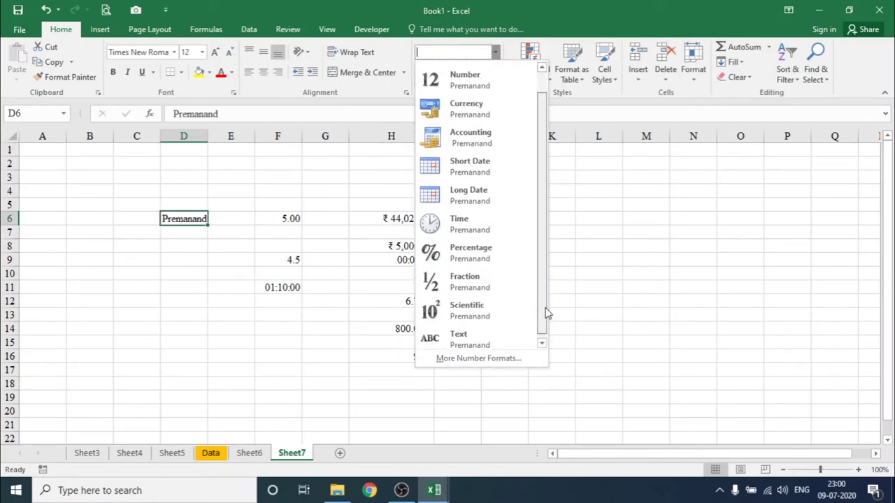
pyautogui.click(459, 342)
pyautogui.click(196, 230)
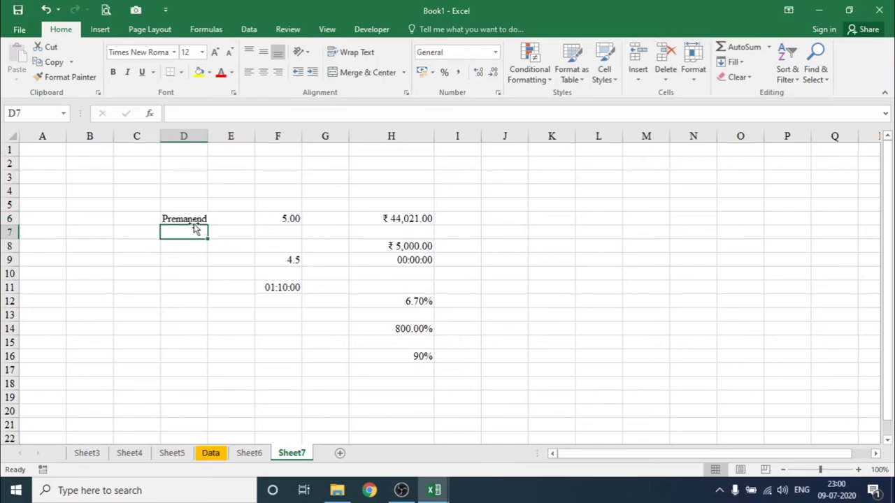
pyautogui.press('Up')
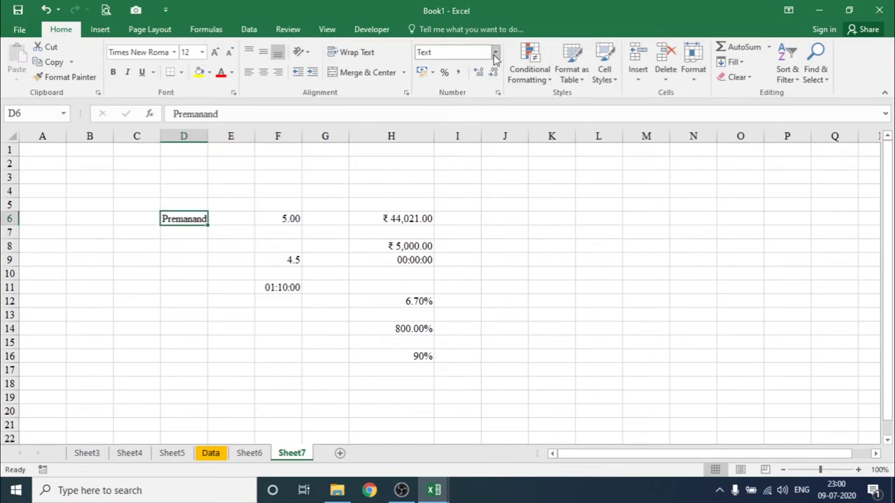
pyautogui.click(496, 52)
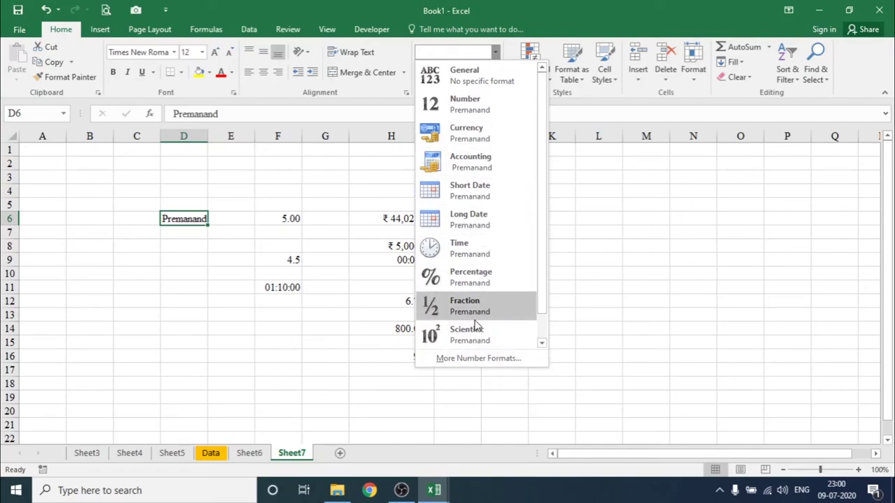
pyautogui.click(583, 307)
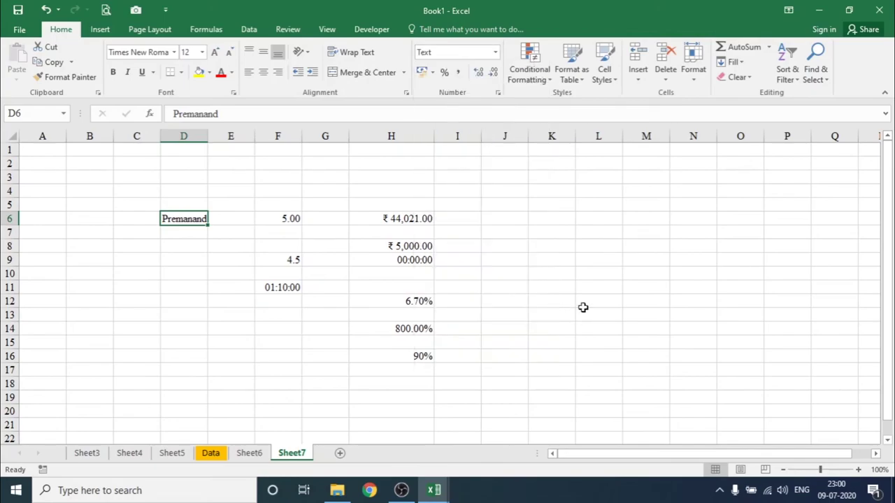
pyautogui.click(346, 260)
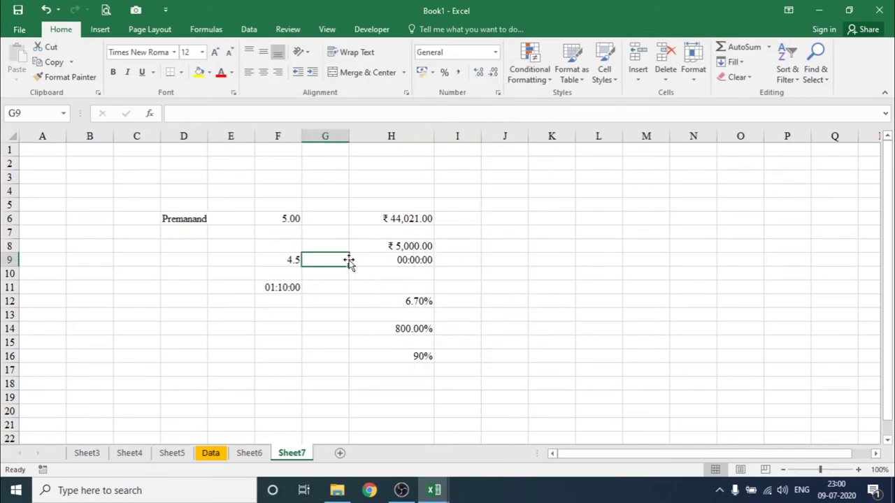